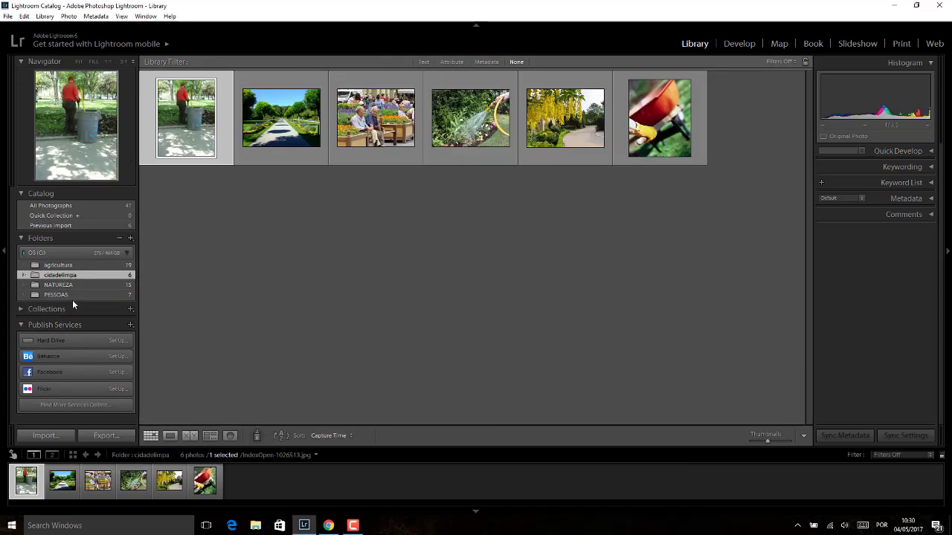
- Show the seven photos in the PESSOAS folder and expand the Collections panel
click(68, 296)
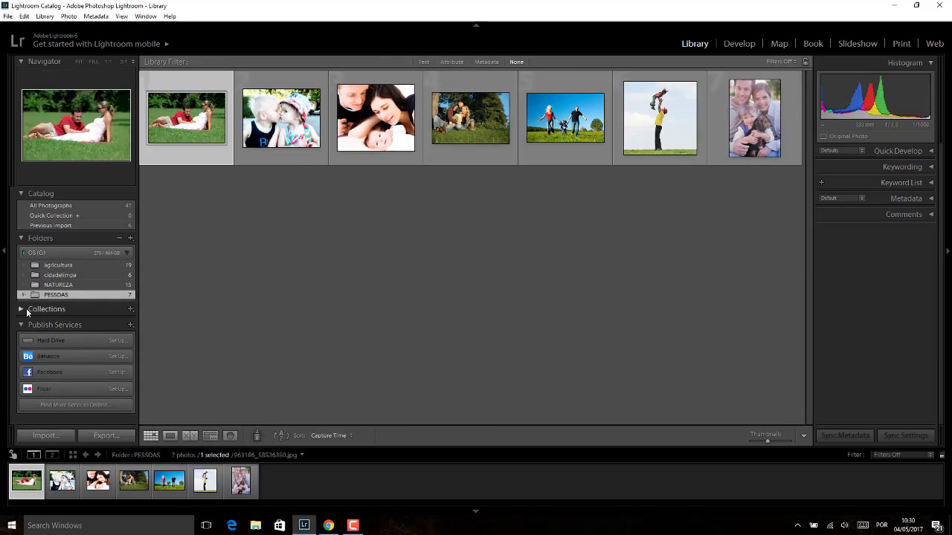
click(22, 309)
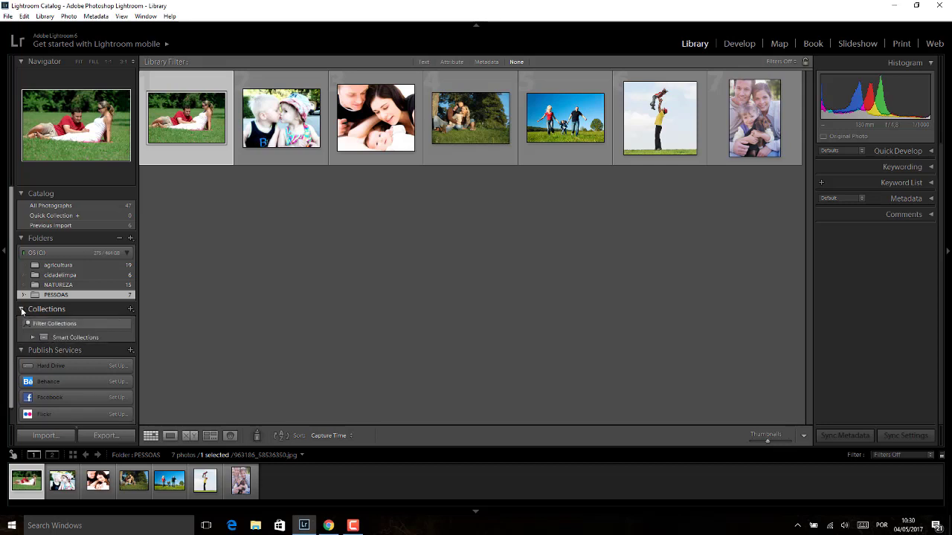
click(23, 309)
click(23, 309)
- Create an empty collection set named Agricultura in the Collections panel
click(131, 311)
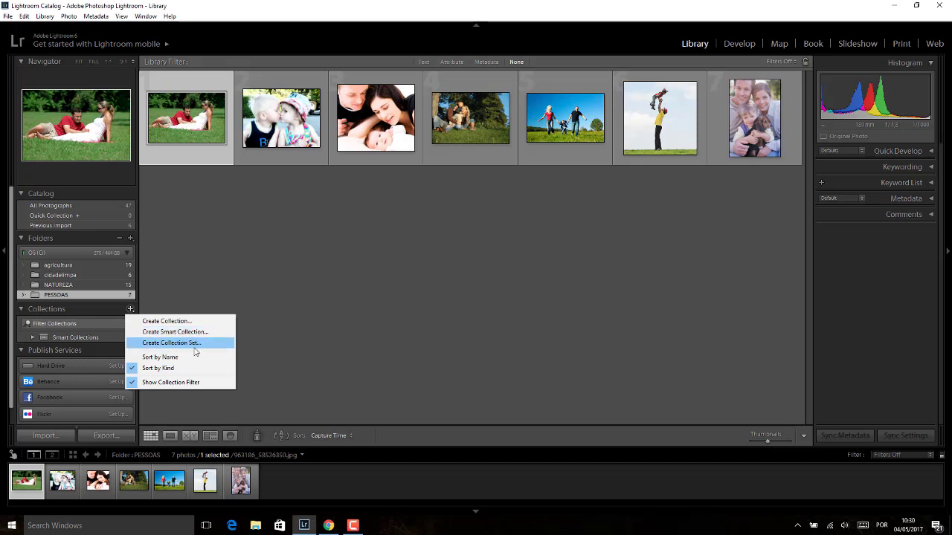
click(180, 344)
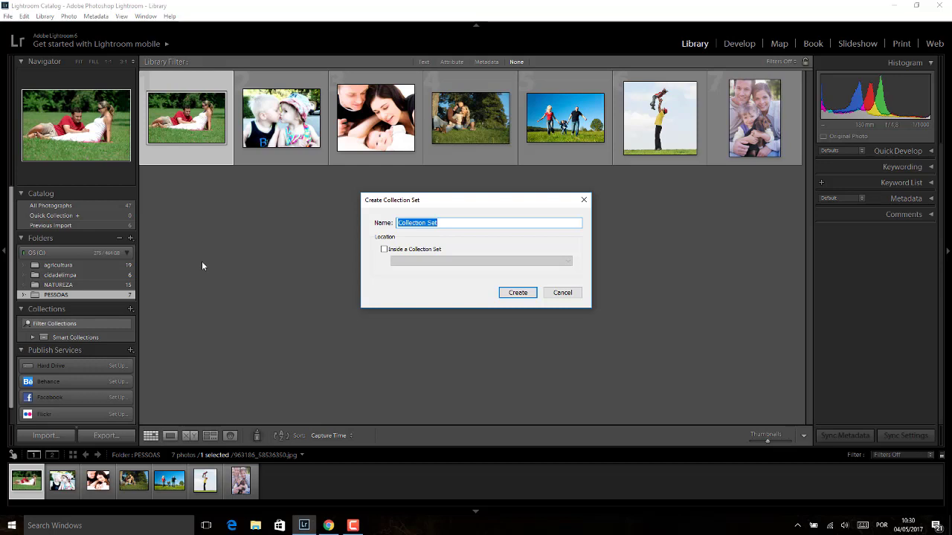
text(Agricultura)
click(524, 293)
- Turn the agricultura folder's 19 photos into an agricultura collection inside the Agricultura set
click(63, 338)
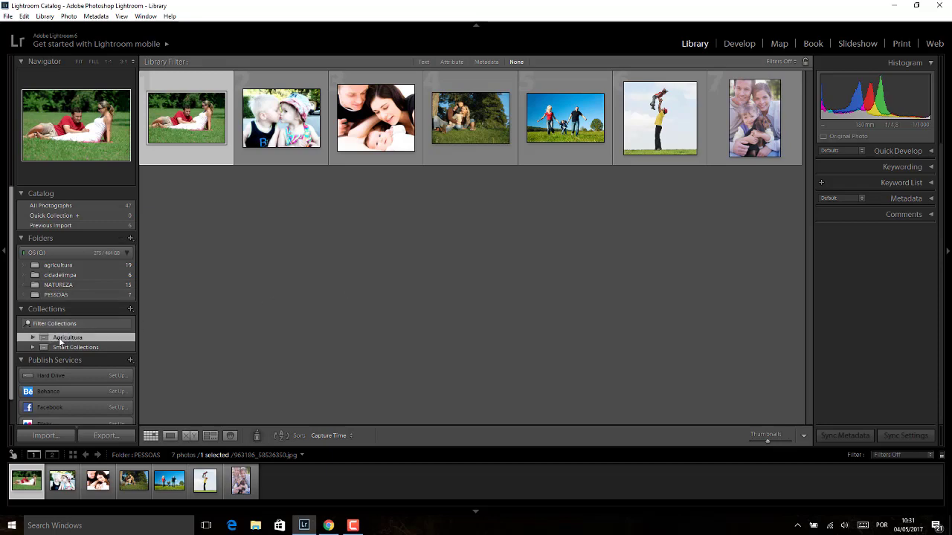
click(42, 266)
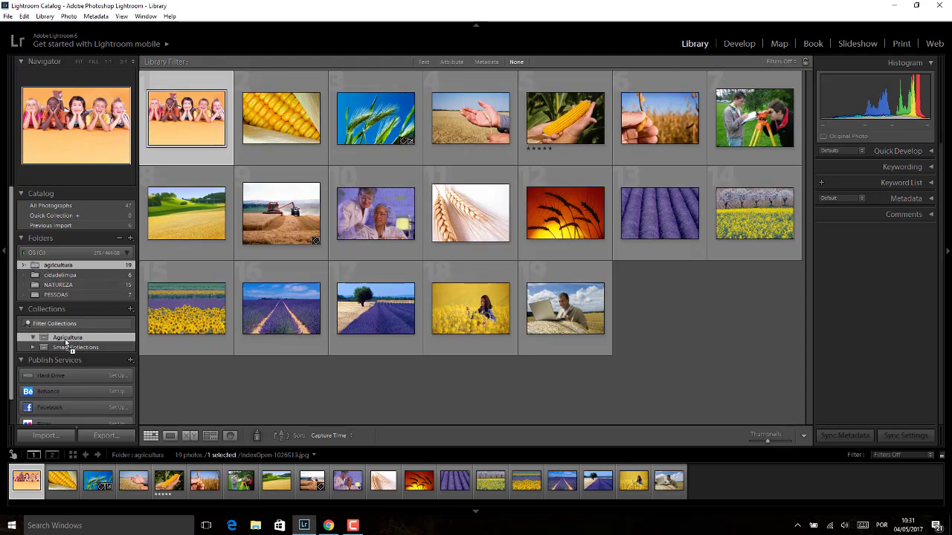
drag(55, 336, 55, 337)
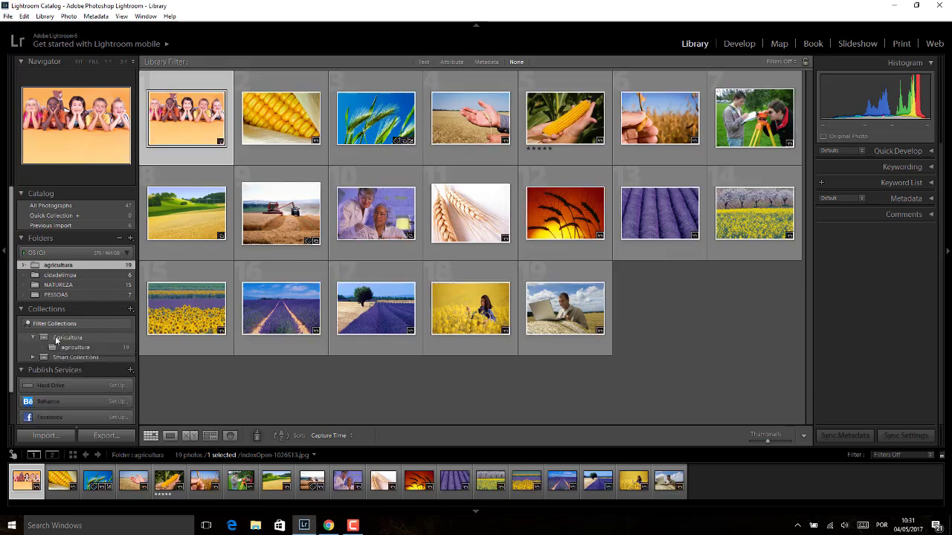
click(72, 347)
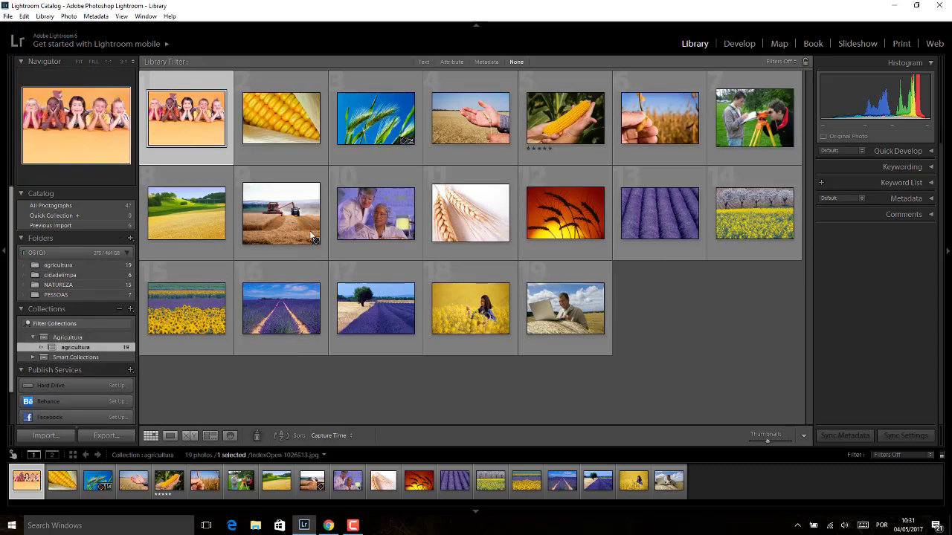
click(283, 146)
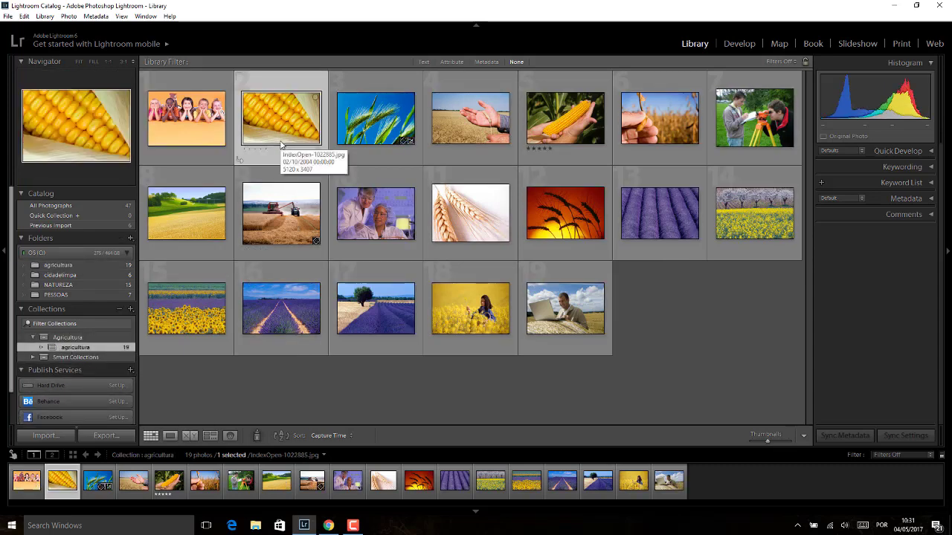
click(186, 119)
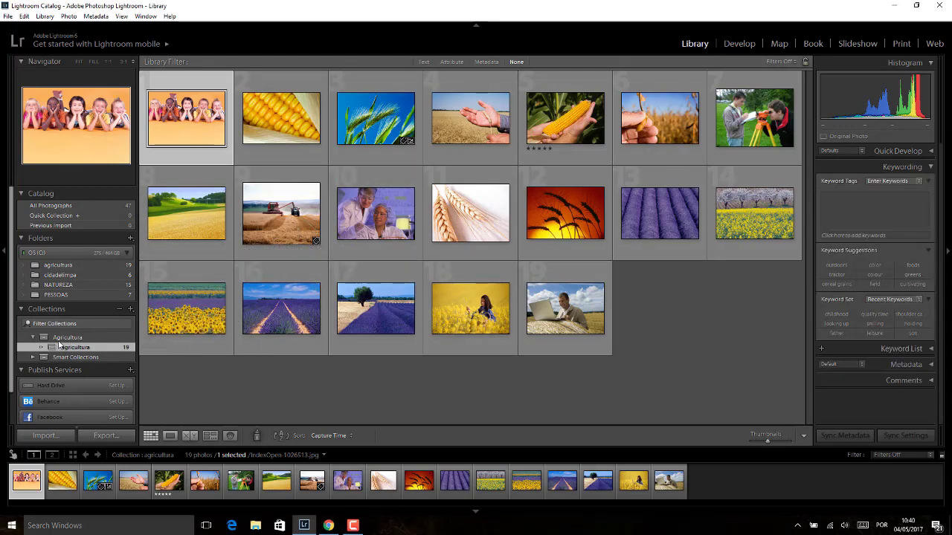
click(67, 337)
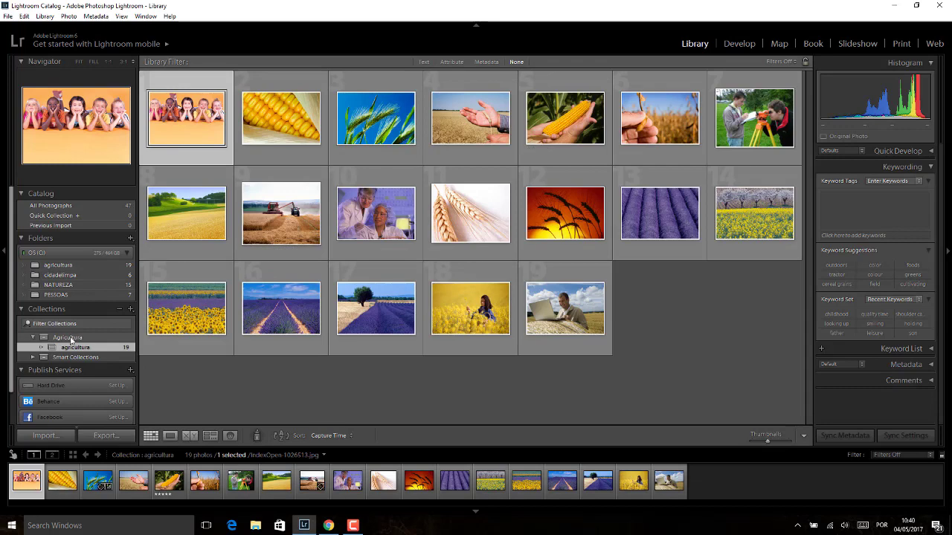
click(71, 339)
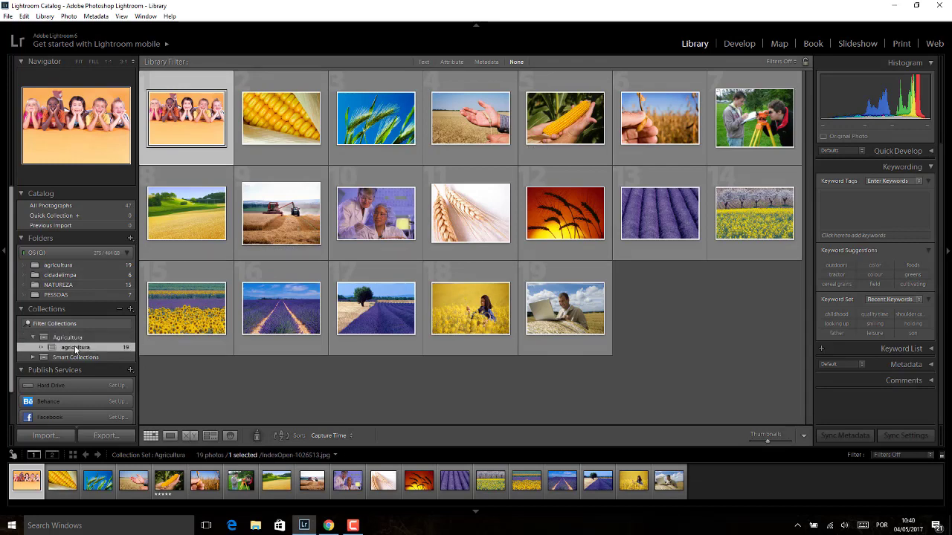
click(74, 347)
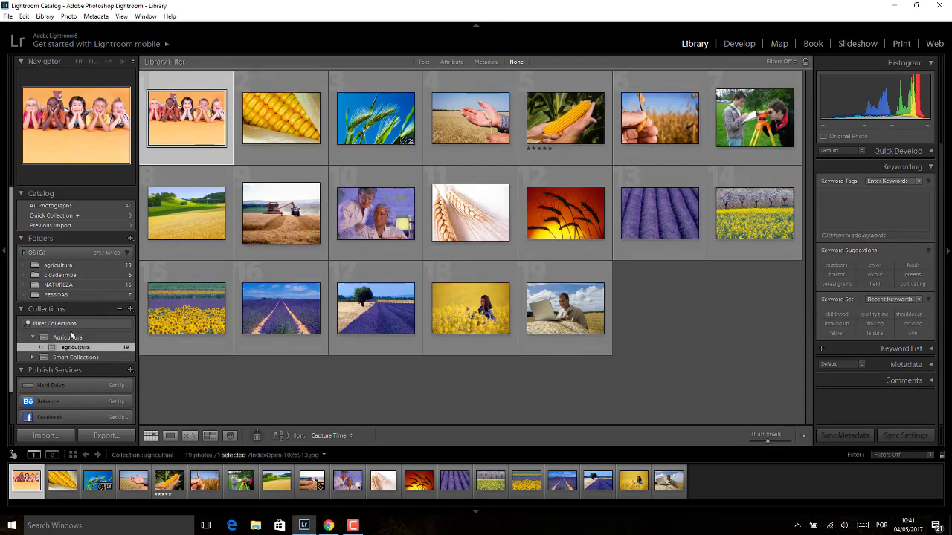
mouse_move(376, 117)
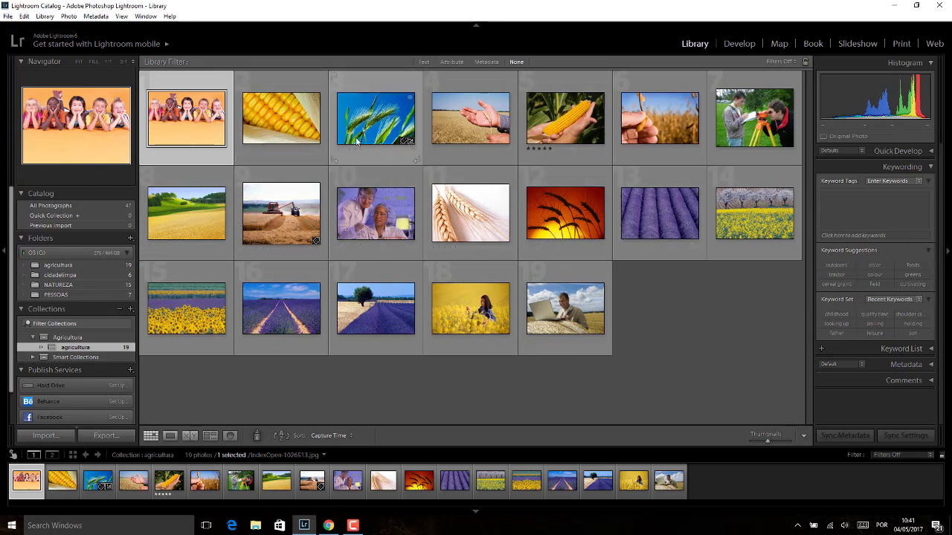
click(660, 214)
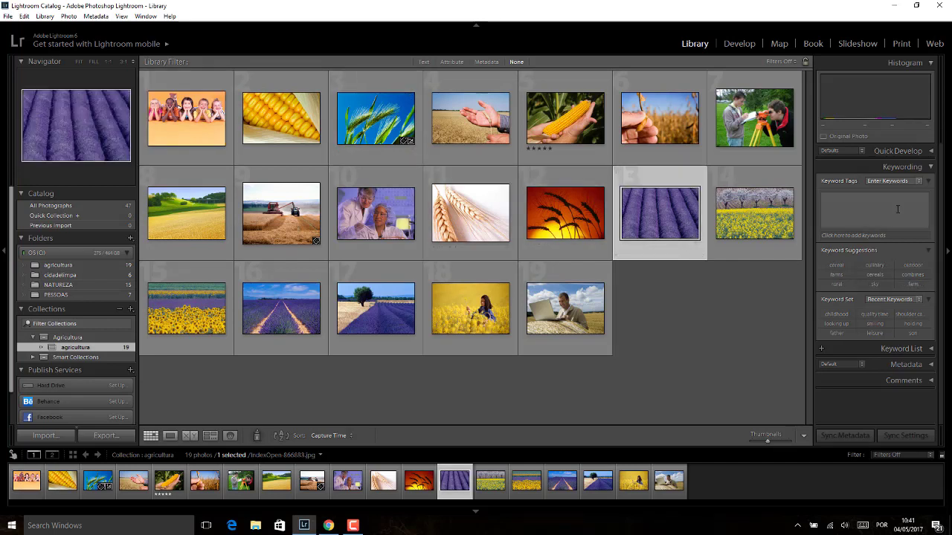
click(931, 168)
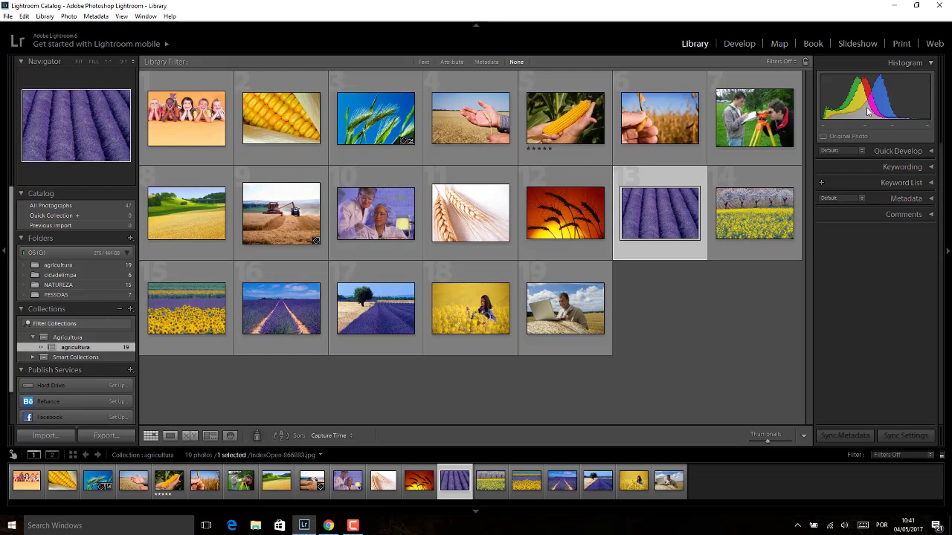
click(376, 119)
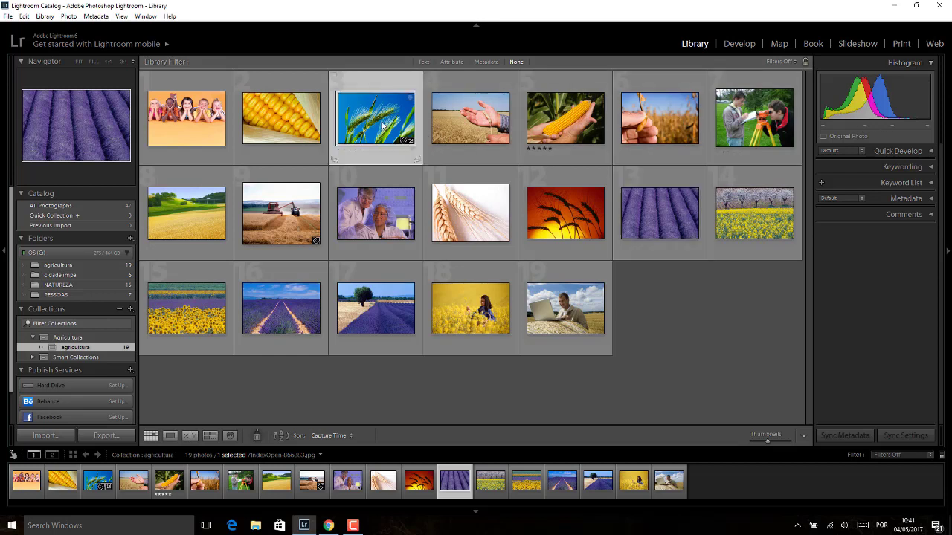
click(463, 119)
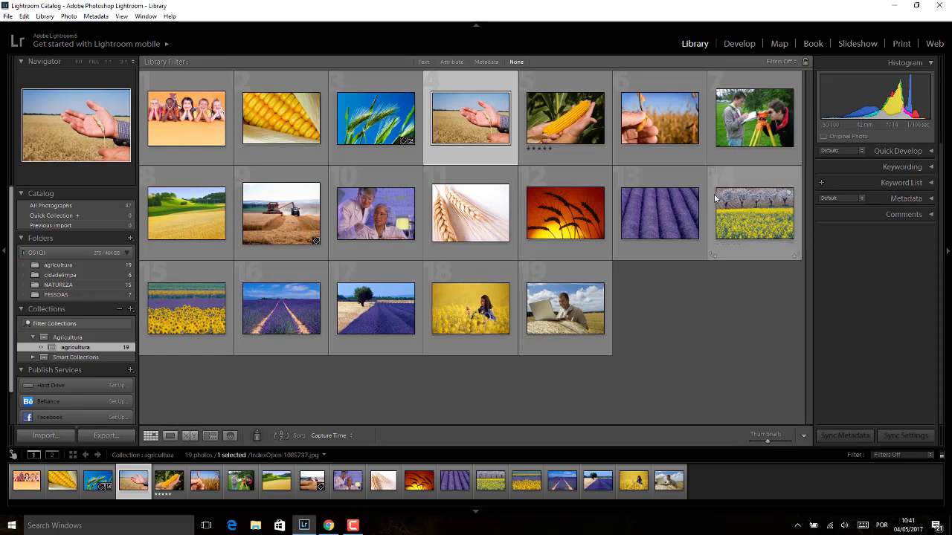
mouse_move(375, 214)
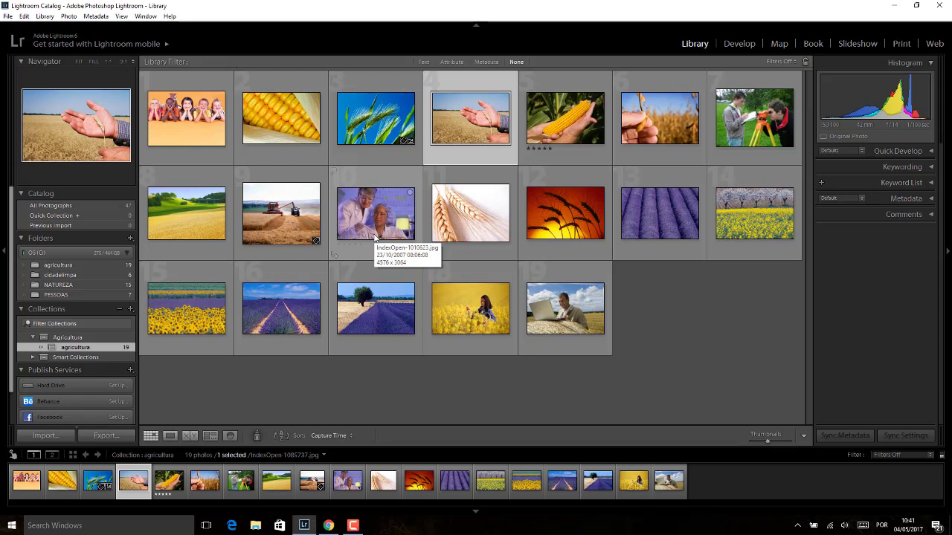
click(354, 233)
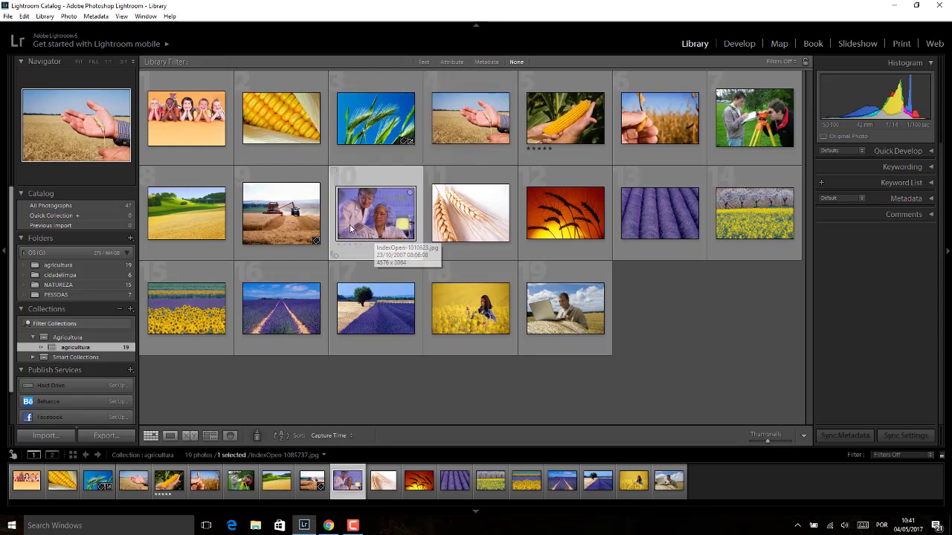
click(472, 213)
click(551, 204)
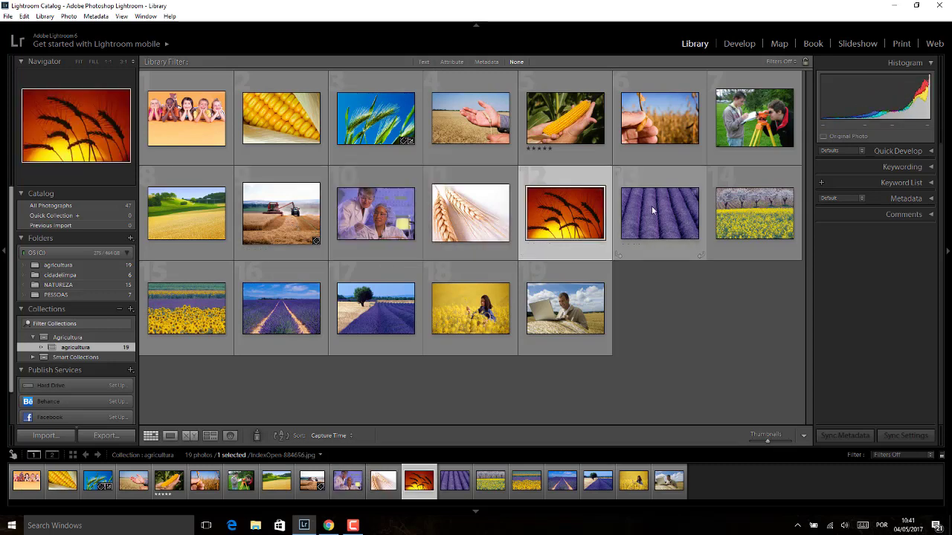
click(651, 206)
click(756, 212)
click(568, 212)
click(491, 217)
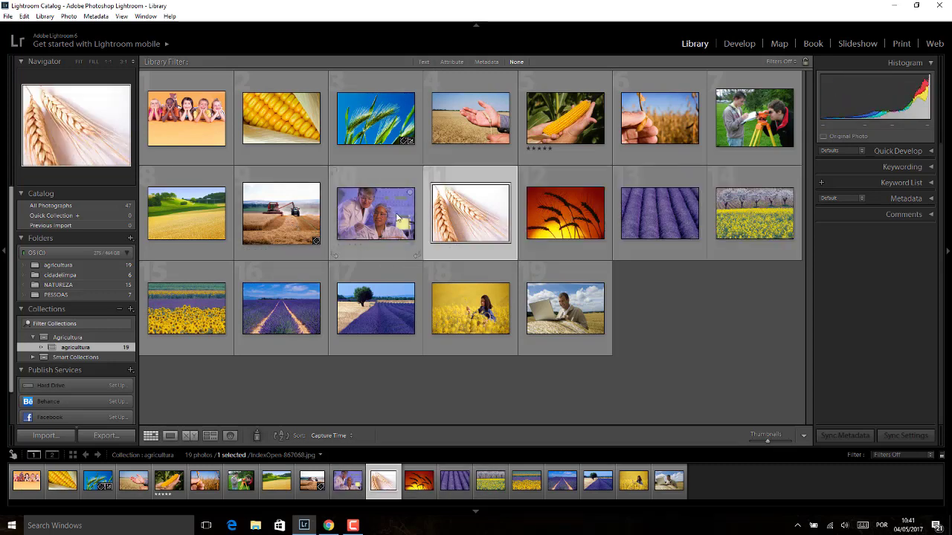
key(Left)
click(681, 307)
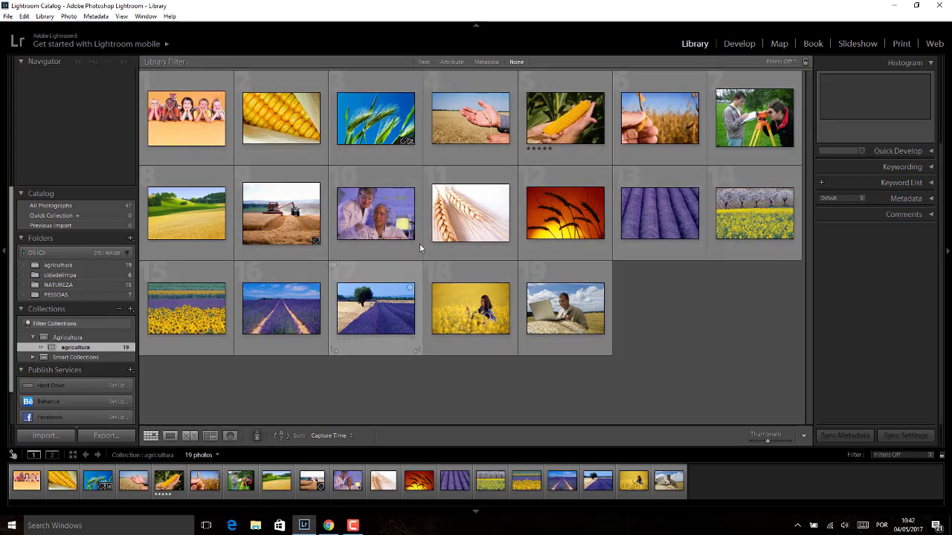
- In the Keywording panel, select only photos 2, 5 and 6: the two corn shots and the wheat-in-hand photo
click(931, 168)
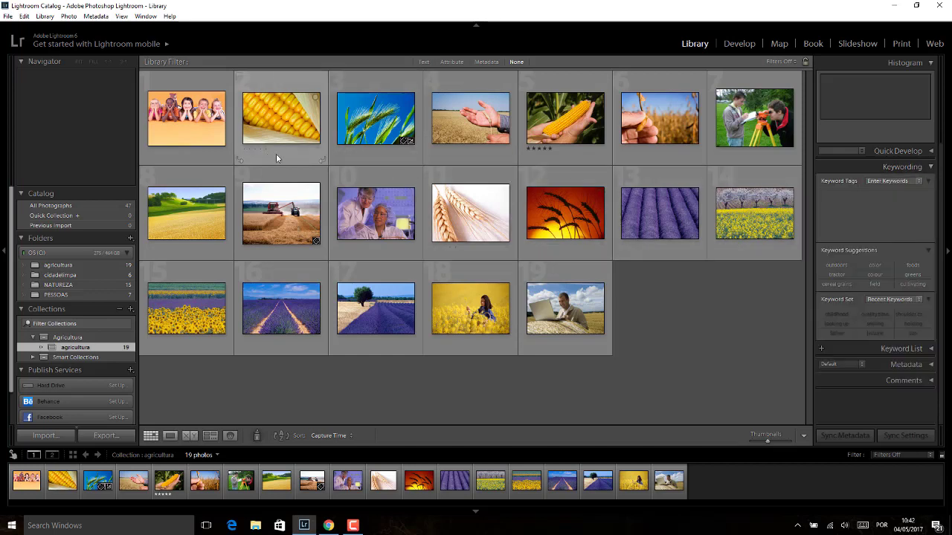
click(288, 120)
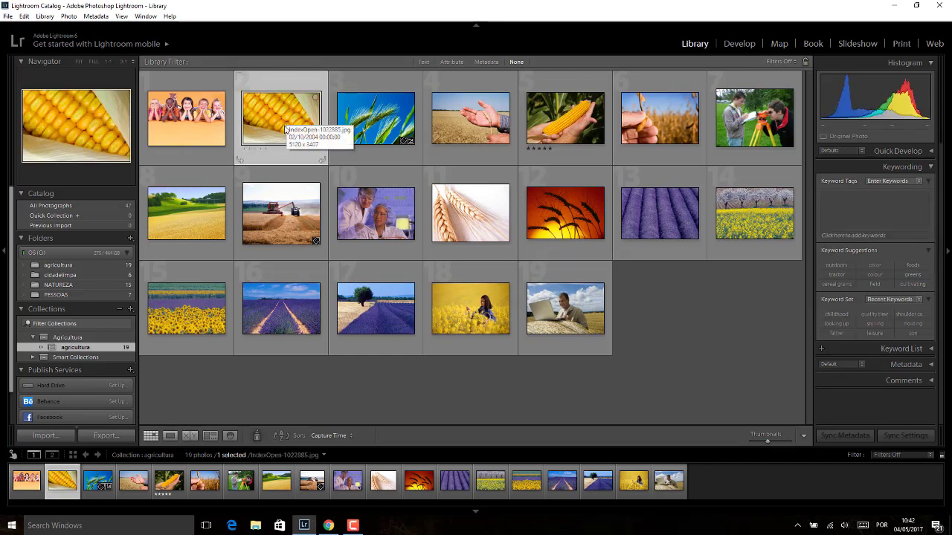
ctrl+click(556, 126)
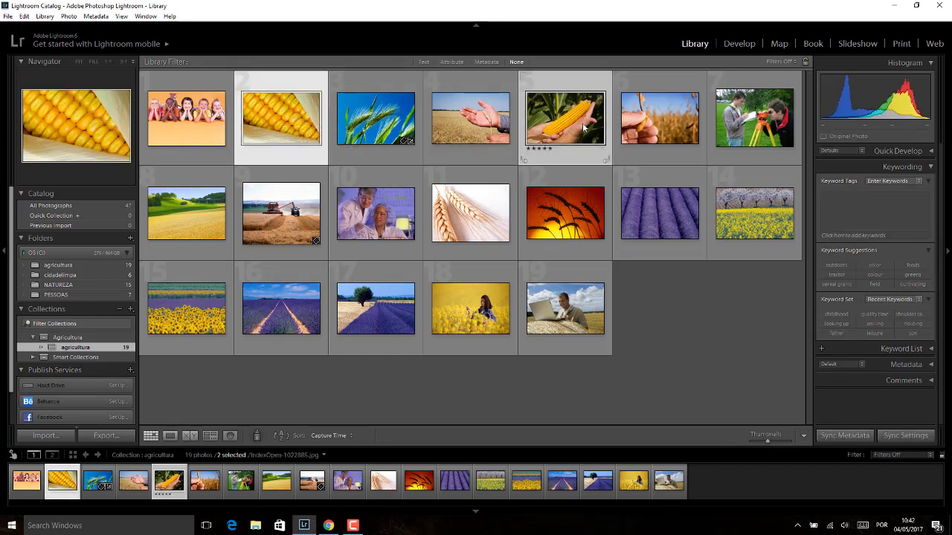
ctrl+click(655, 116)
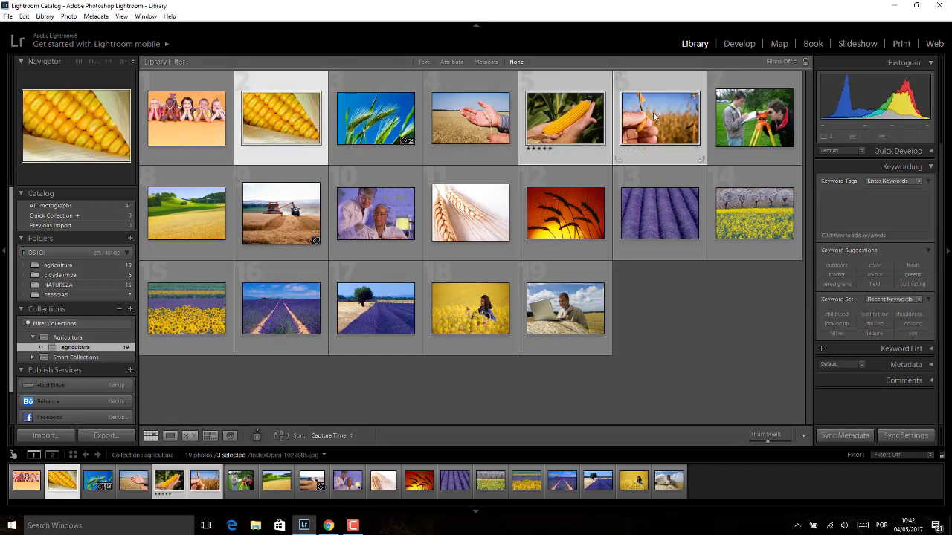
ctrl+click(463, 222)
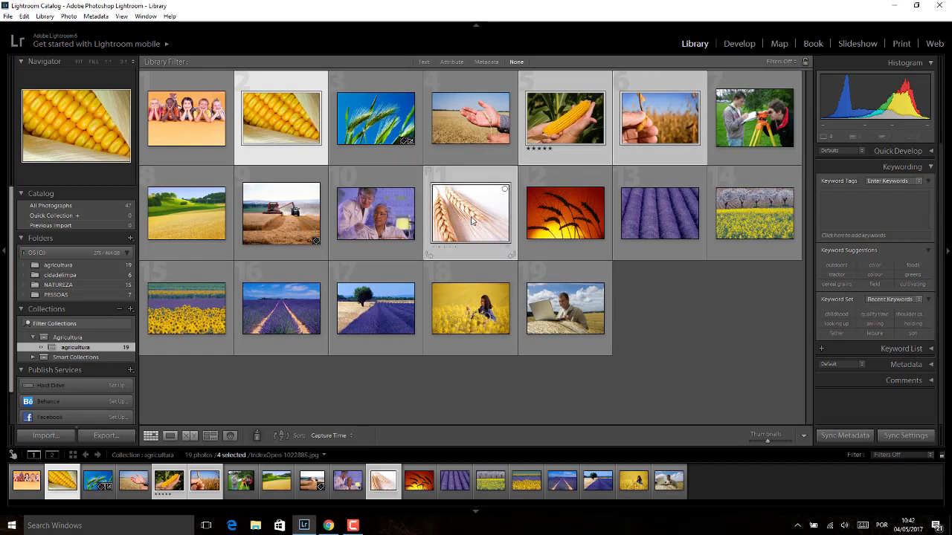
ctrl+click(383, 130)
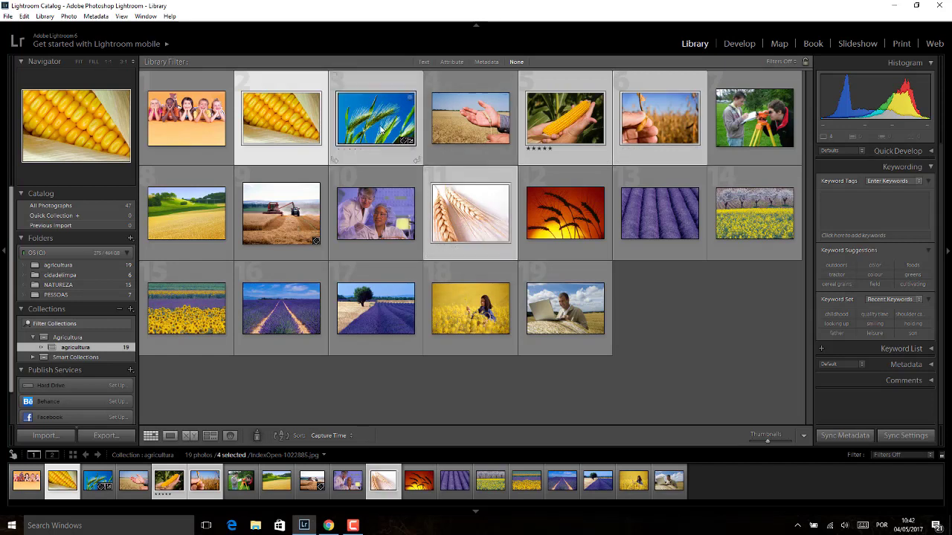
ctrl+click(450, 127)
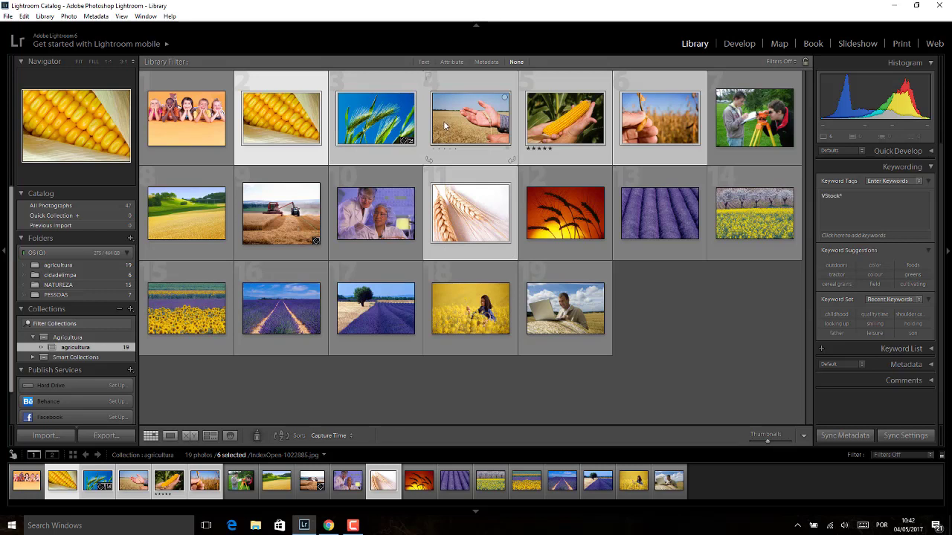
ctrl+click(380, 128)
ctrl+click(445, 125)
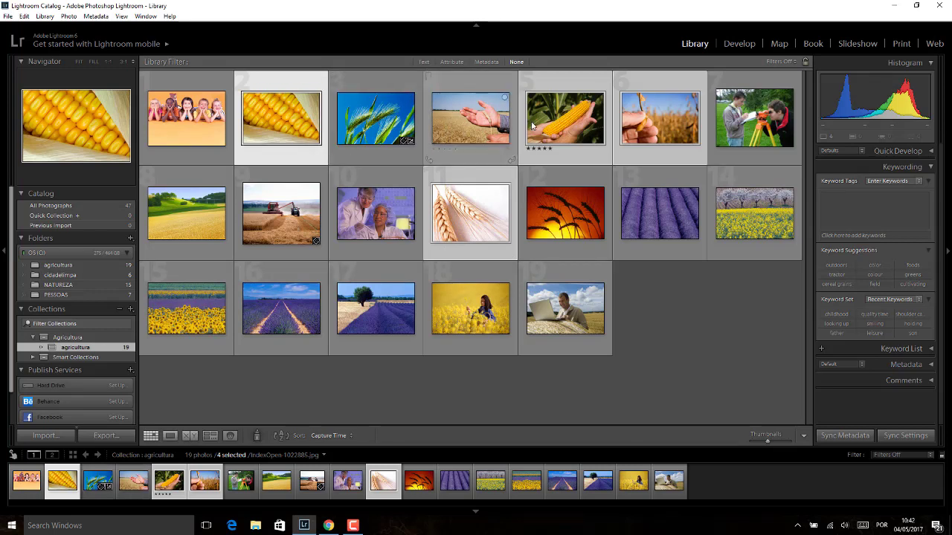
ctrl+click(468, 222)
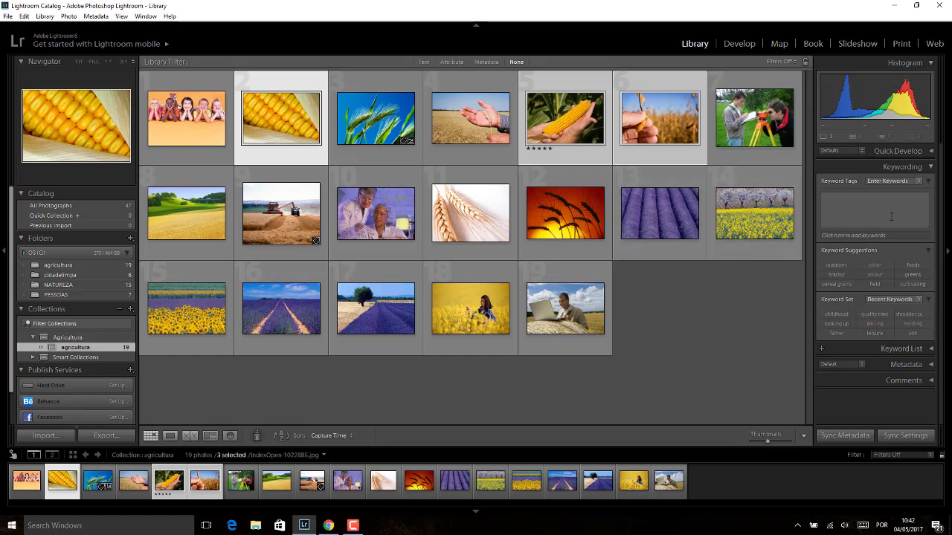
click(855, 210)
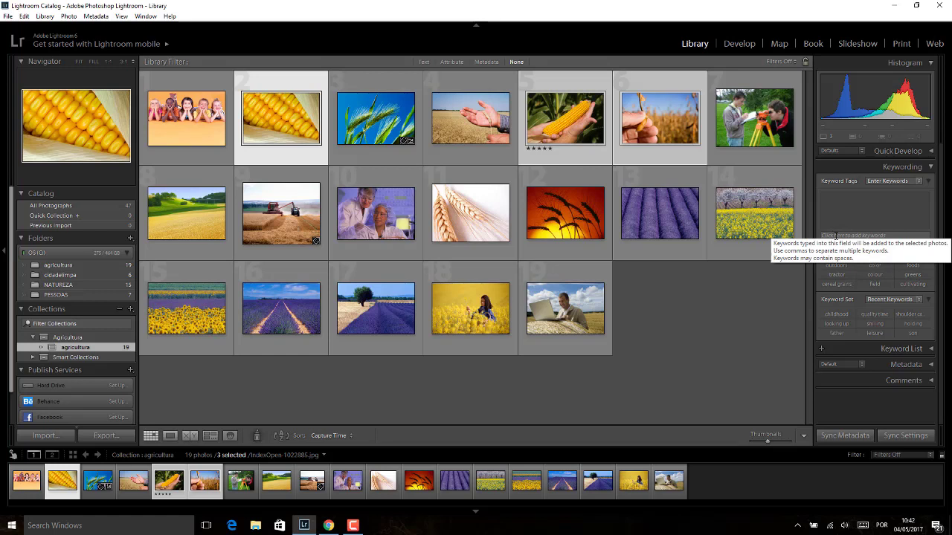
- Tag the three corn and grain photos with the keyword Grao
click(849, 236)
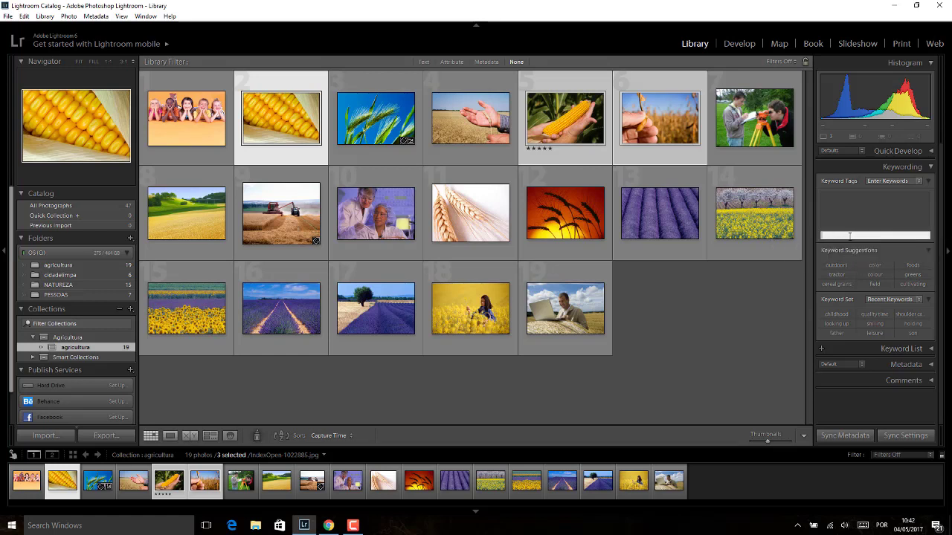
text(Grao)
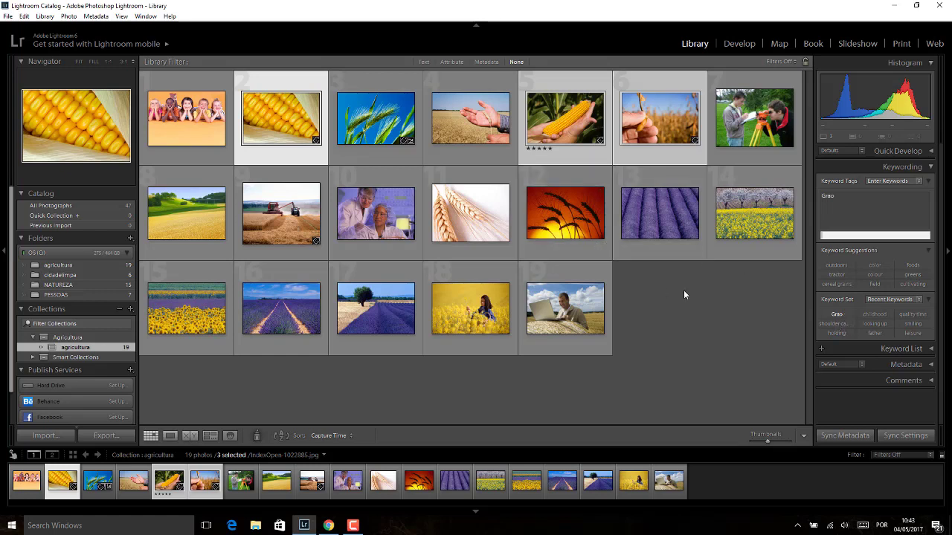
click(701, 317)
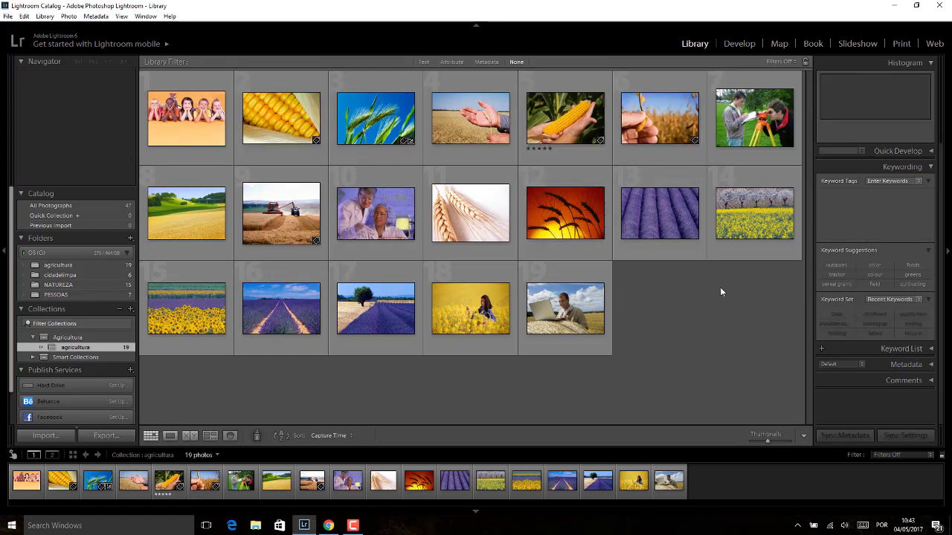
- Select the yellow flower field photo 14 and lavender photos 13 and 17
click(757, 228)
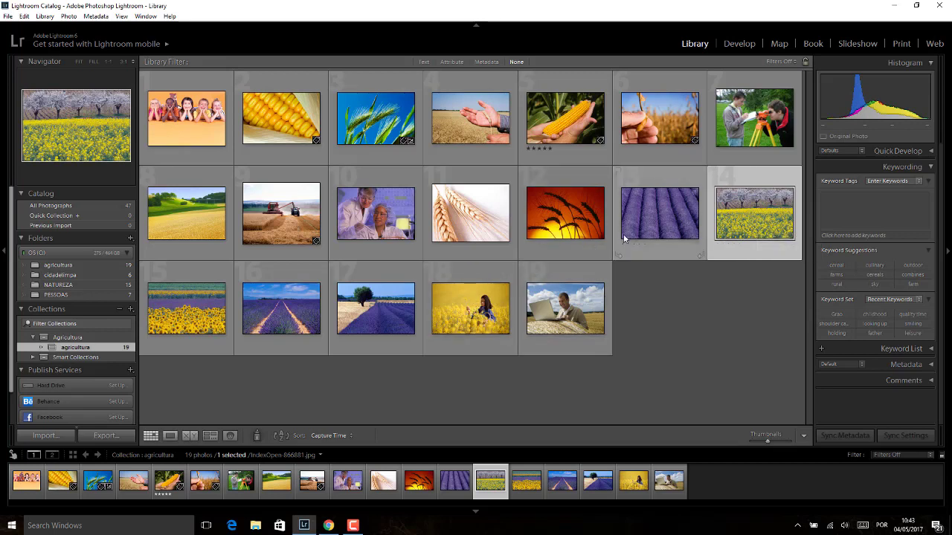
ctrl+click(638, 212)
ctrl+click(376, 309)
- Add photos 8, 15, 16 and the yellow-field woman, then keyword all seven flor
ctrl+click(315, 301)
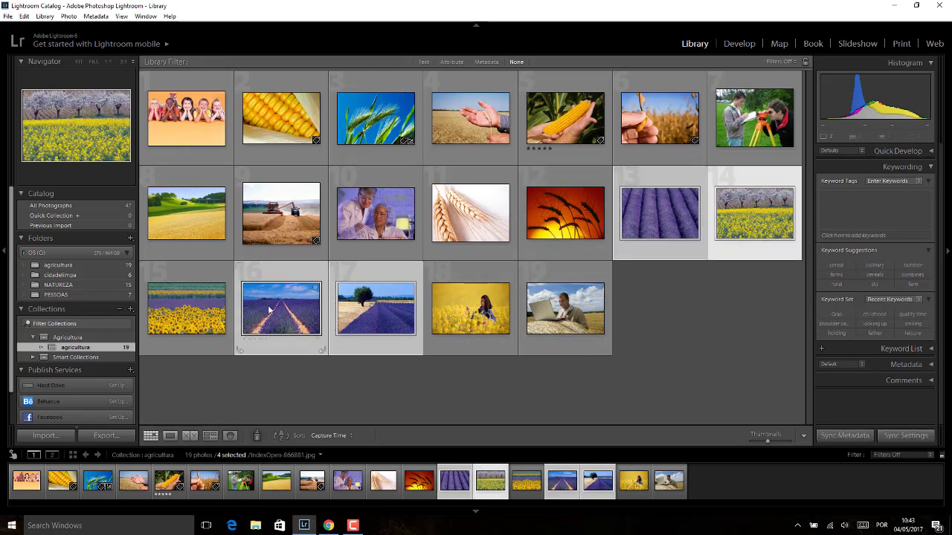
ctrl+click(192, 302)
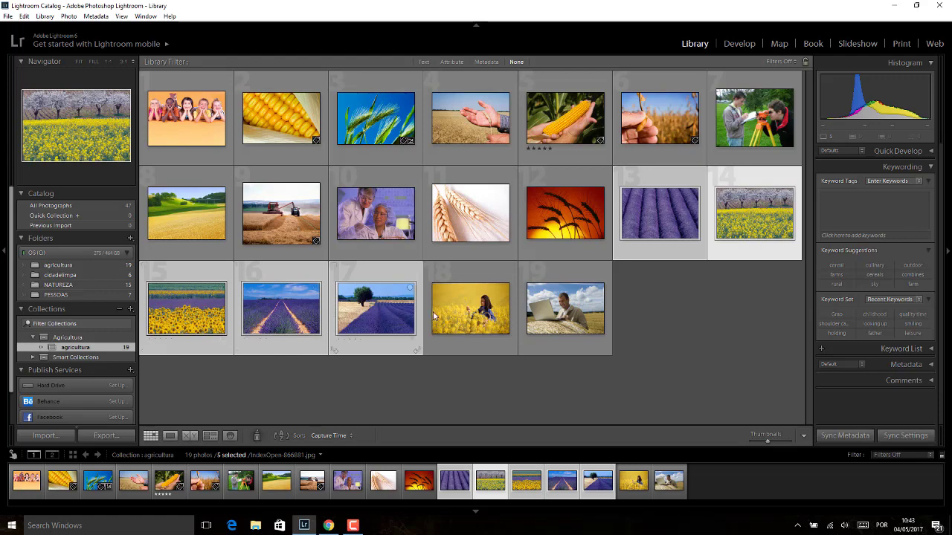
ctrl+click(459, 317)
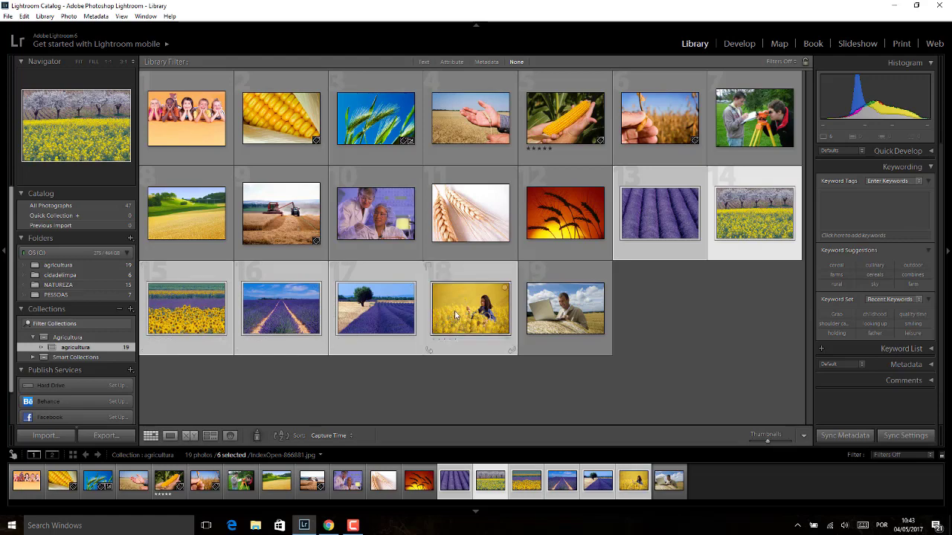
ctrl+click(192, 222)
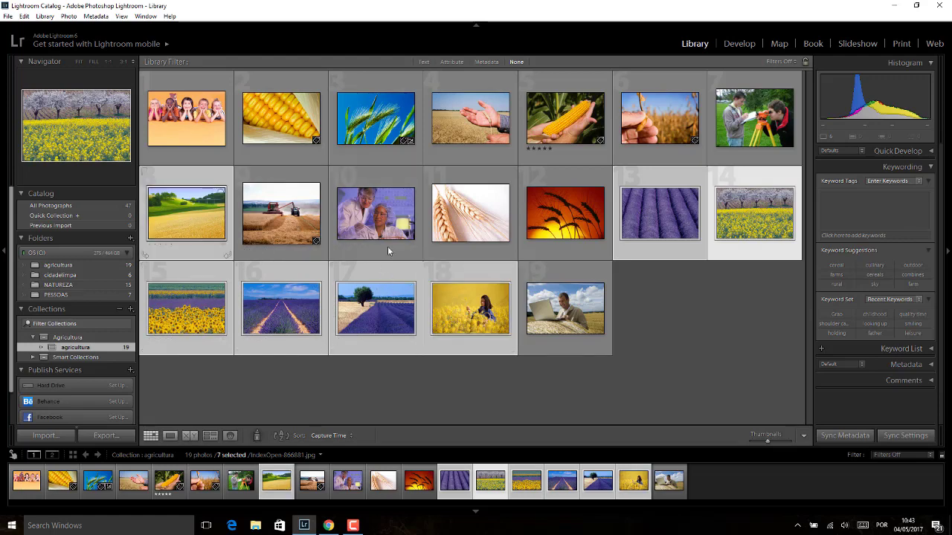
click(887, 235)
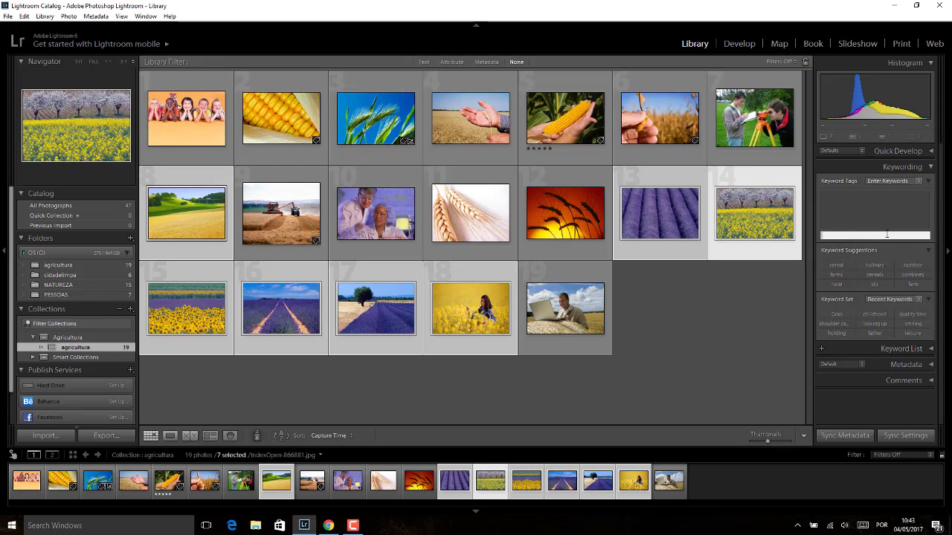
text(flore)
key(Return)
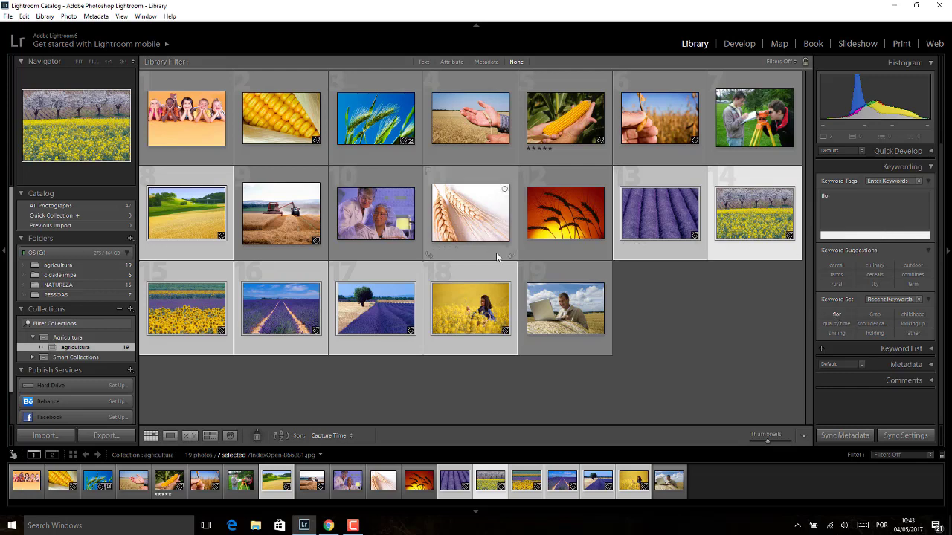
- Select the five people photos: 1, 7, 10, 19 and the woman in the yellow field
click(380, 215)
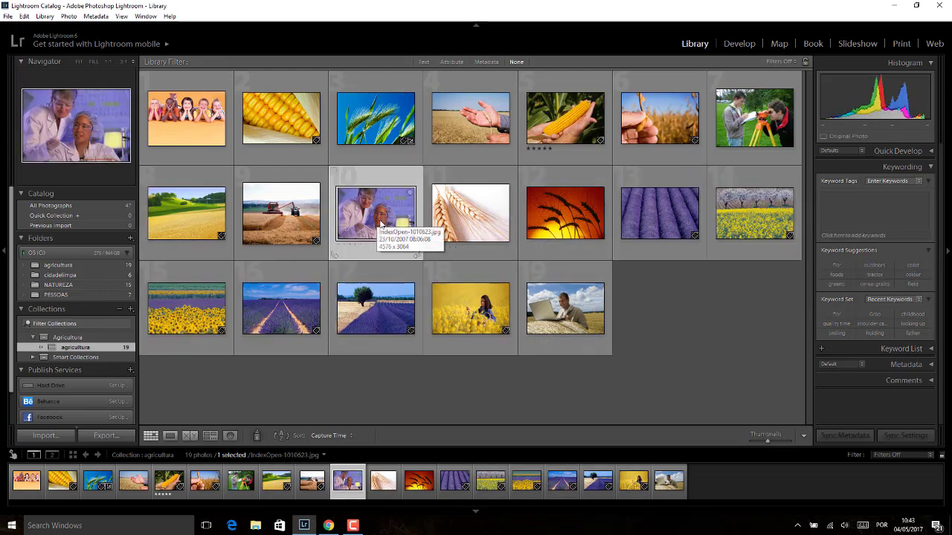
ctrl+click(199, 116)
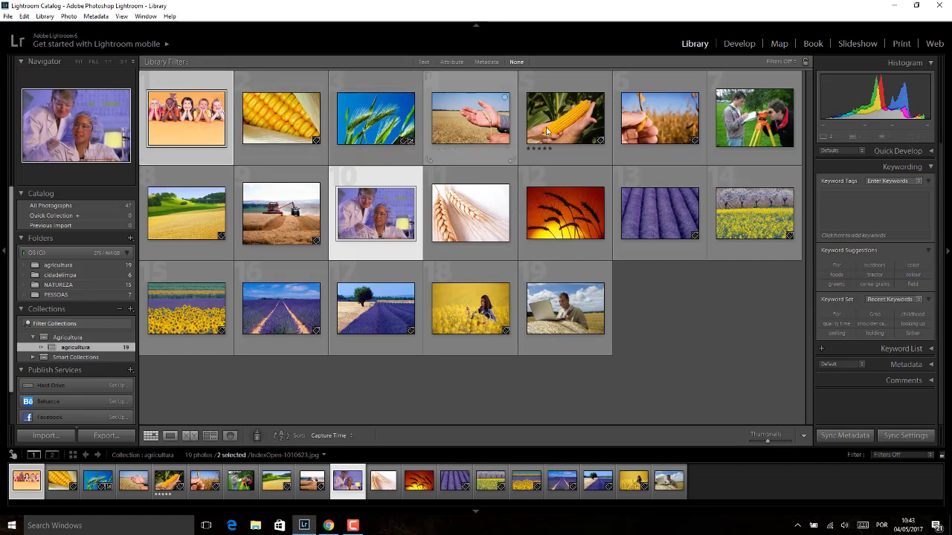
ctrl+click(757, 117)
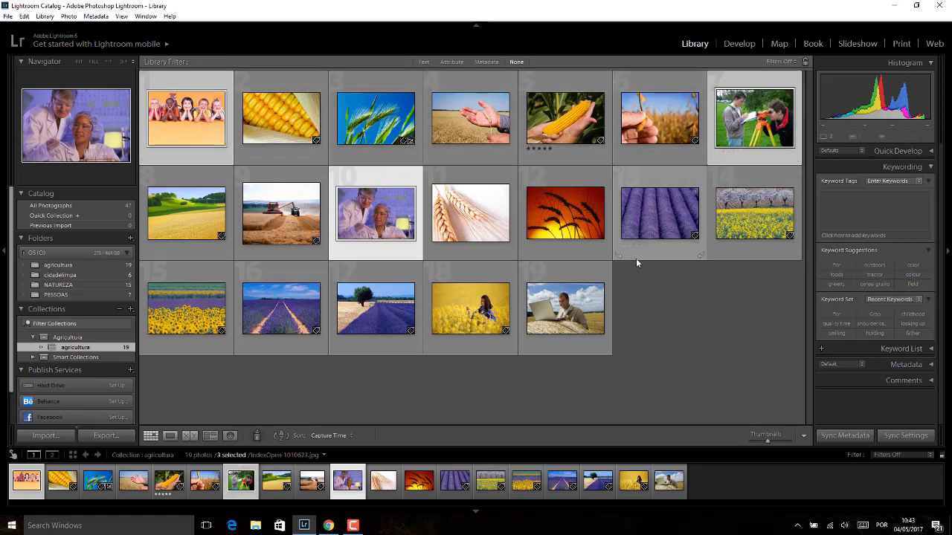
ctrl+click(586, 311)
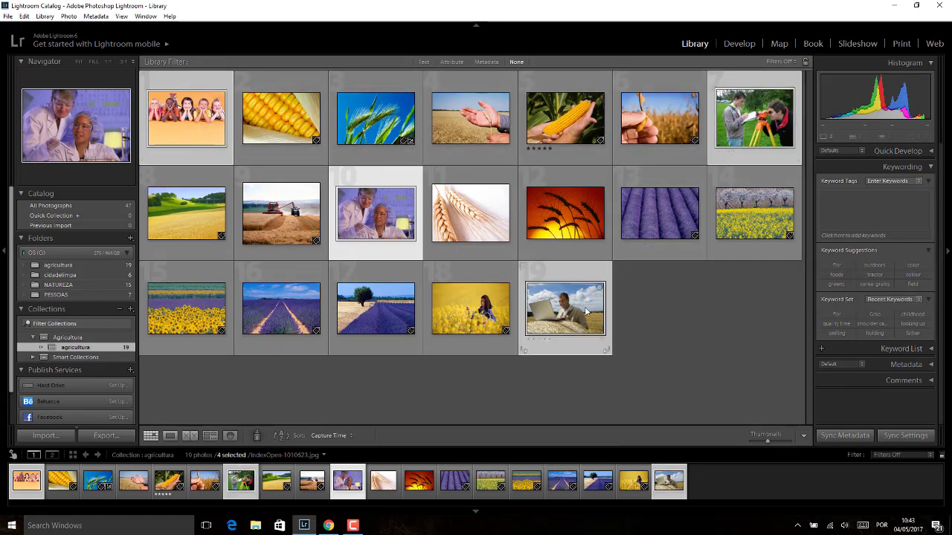
ctrl+click(473, 322)
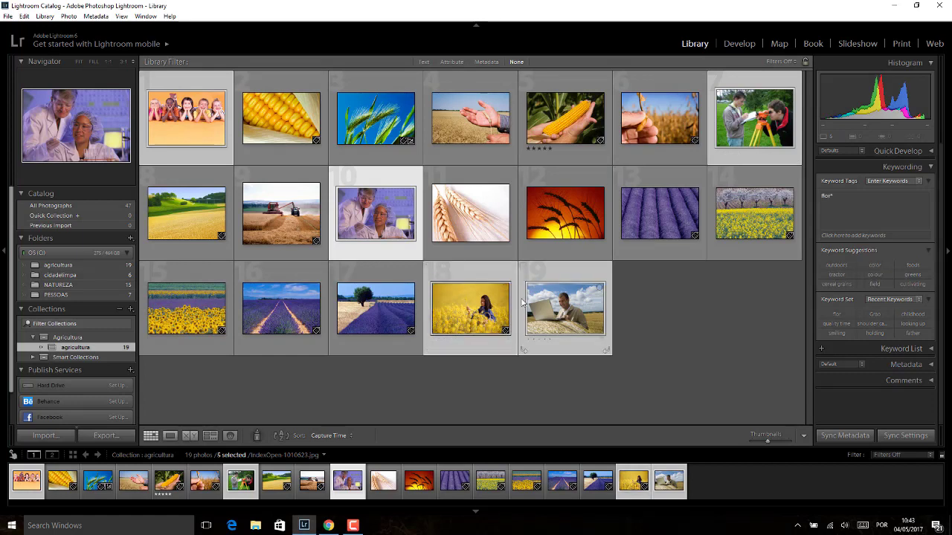
- Replace the wrong autocompleted keyword with gente, apply it, and deselect the photos
click(872, 235)
text(pess)
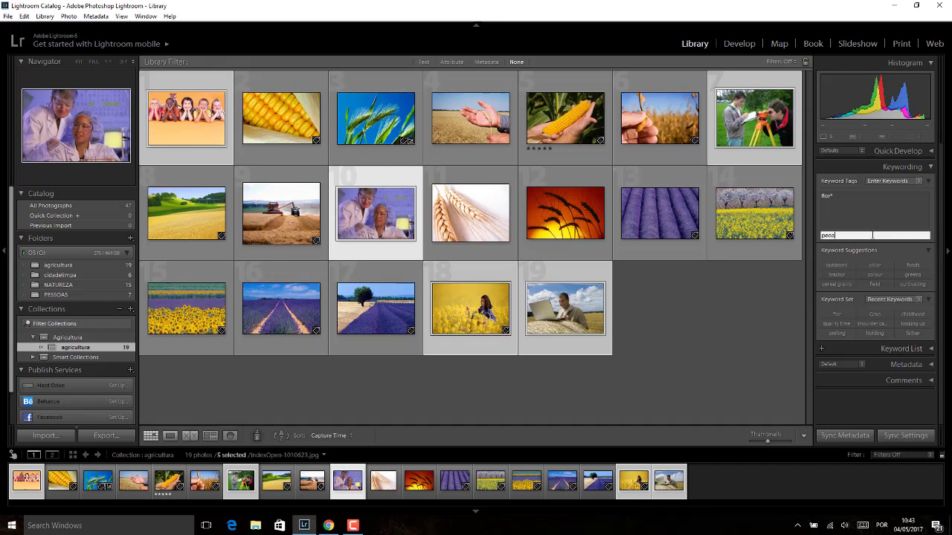
text(Personal adornments)
drag(884, 235, 794, 238)
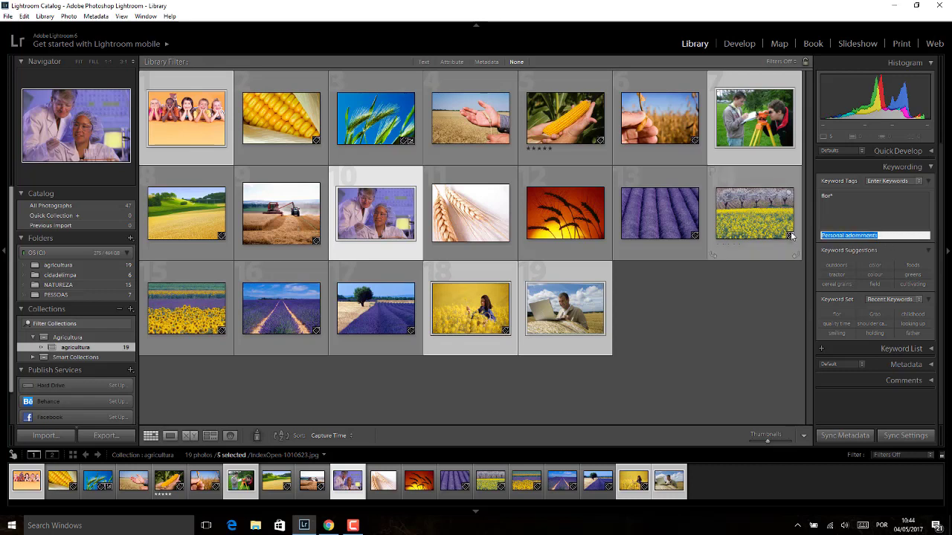
text(gente)
key(Return)
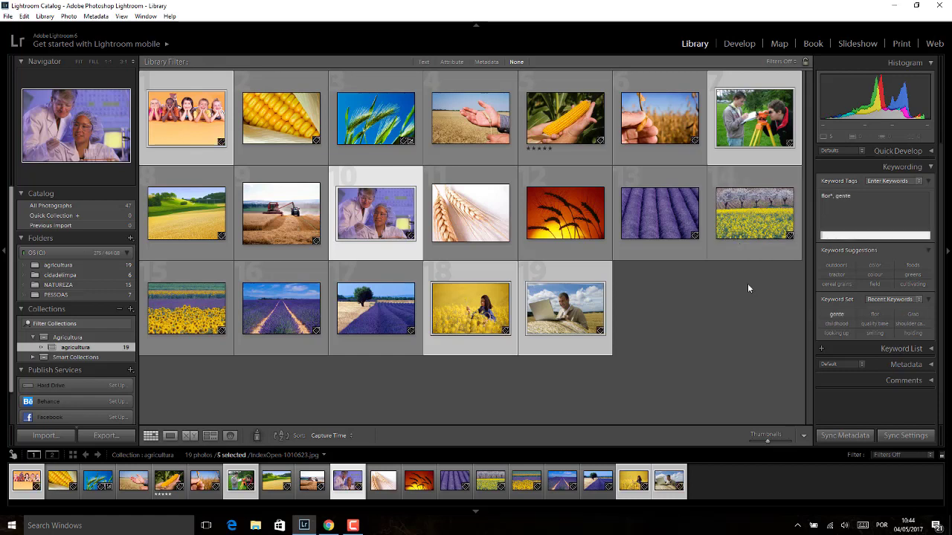
click(748, 283)
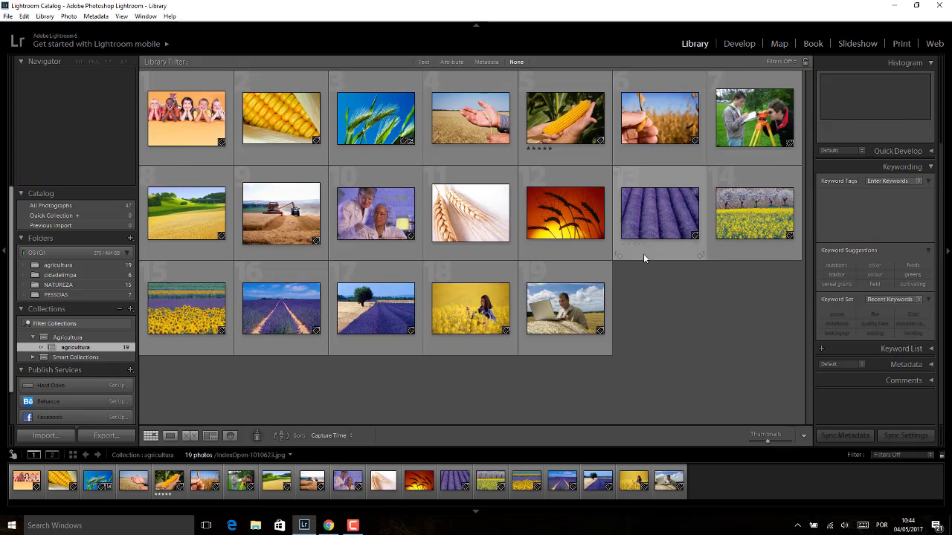
- Keyword the combine harvester photo 9 as maquina, giving it a one-star rating
click(307, 218)
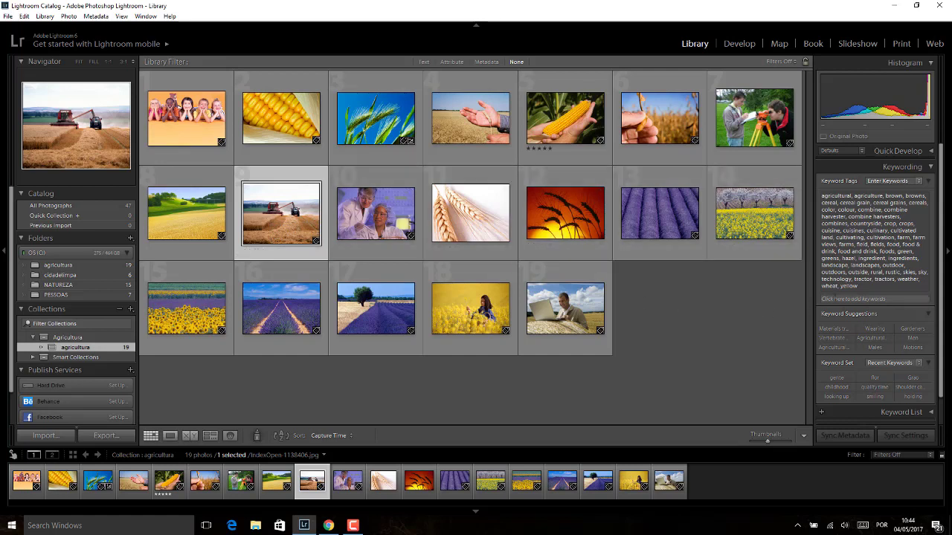
text(maq)
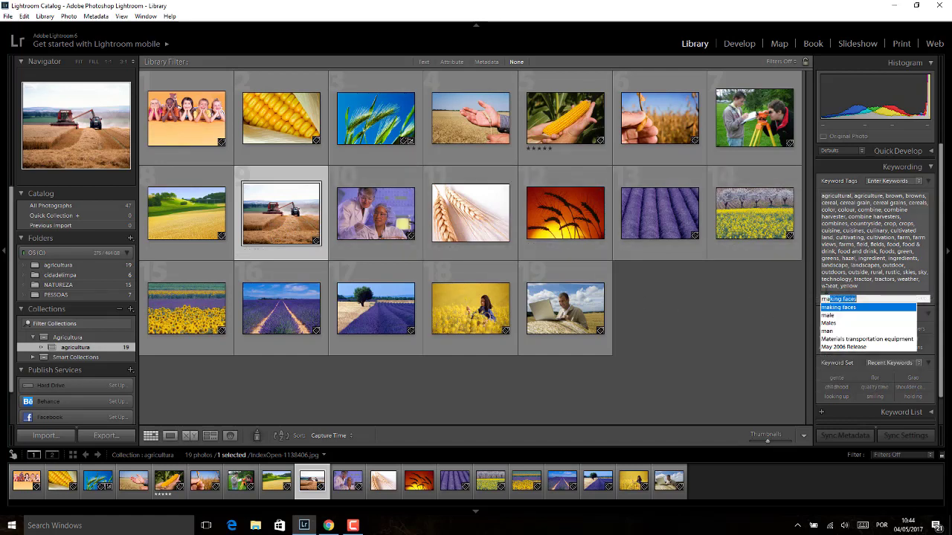
text(uina)
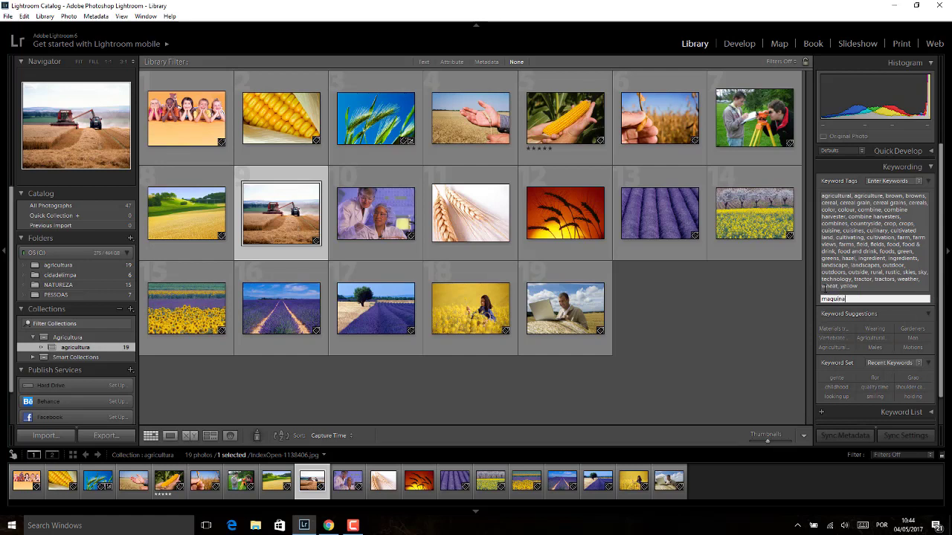
key(Return)
key(bracketright)
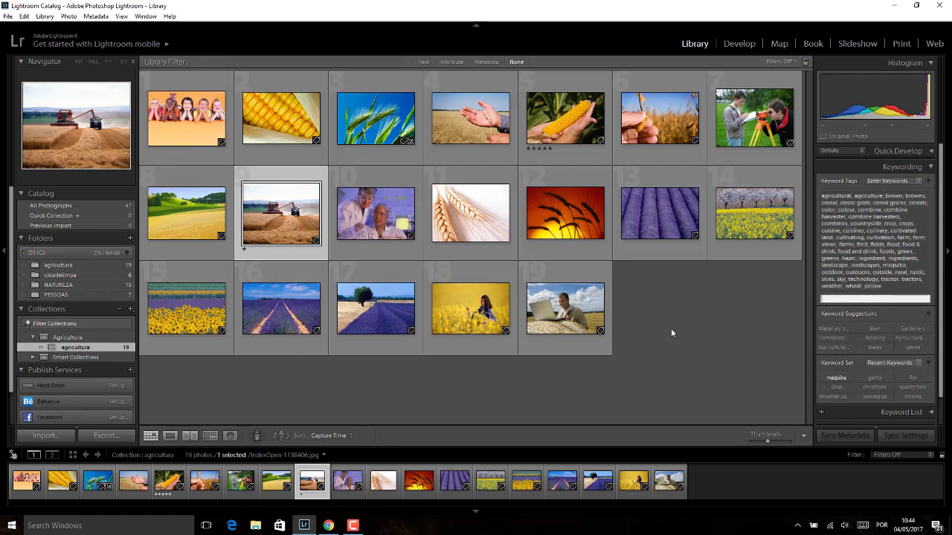
click(640, 307)
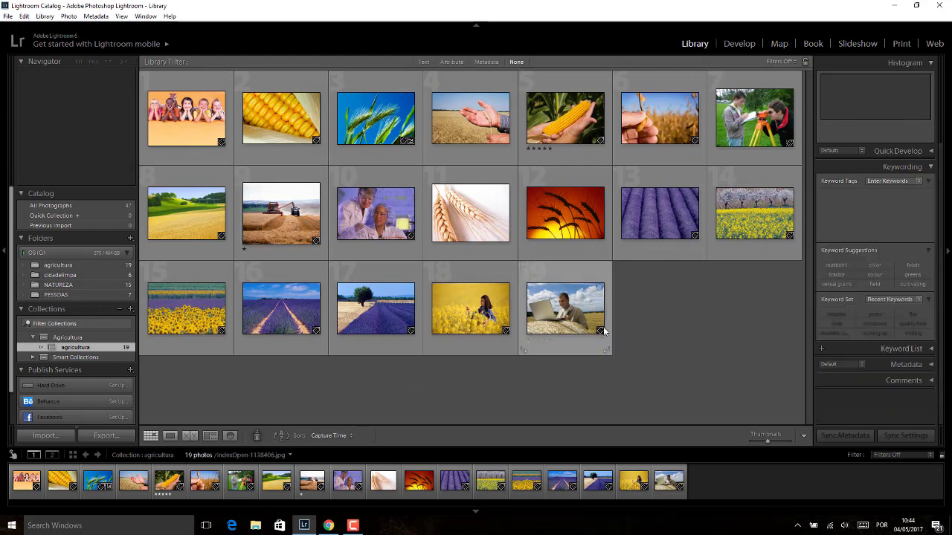
click(489, 310)
click(565, 308)
click(562, 223)
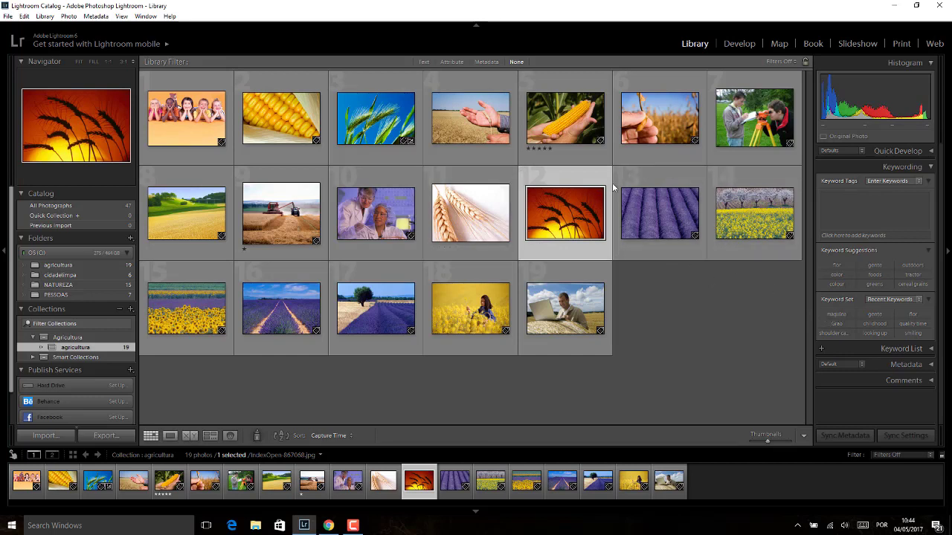
click(186, 119)
click(389, 116)
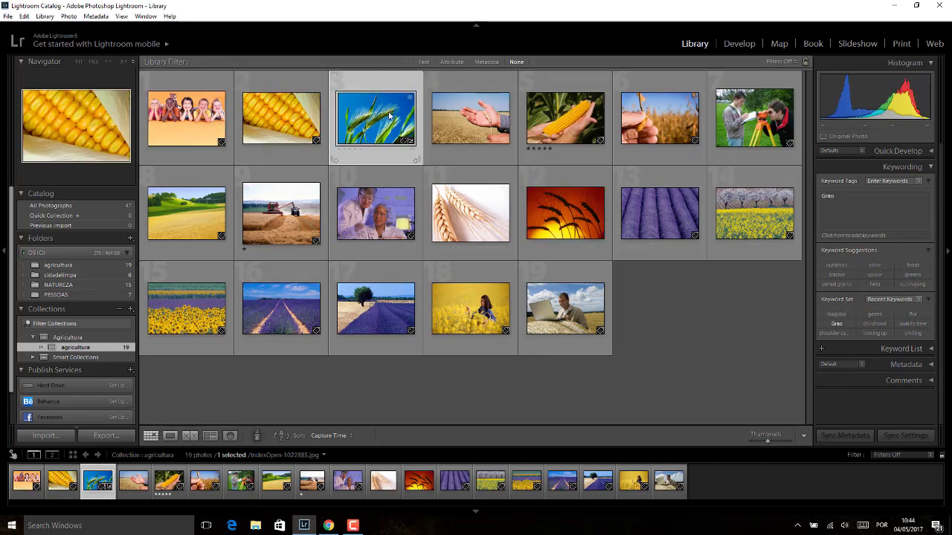
click(456, 115)
click(470, 213)
click(376, 213)
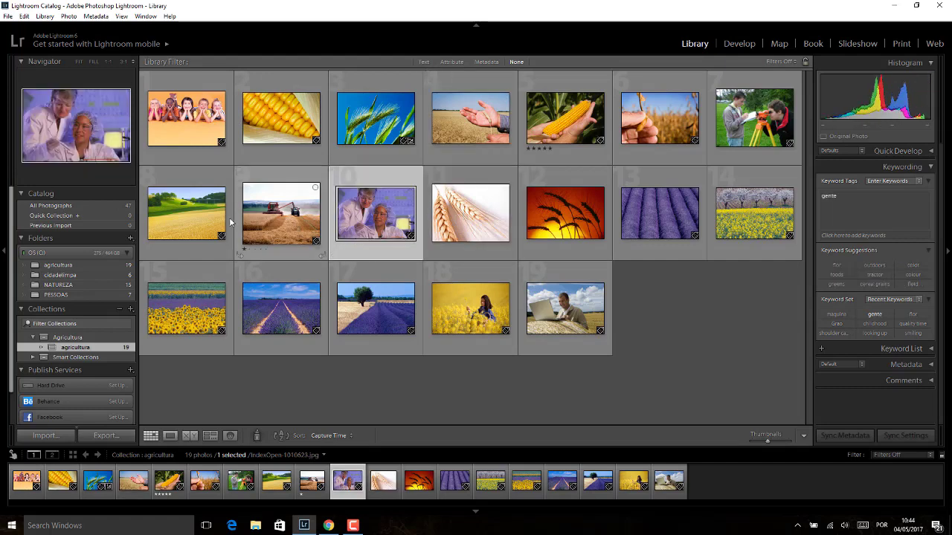
click(216, 223)
click(186, 309)
click(281, 309)
click(376, 309)
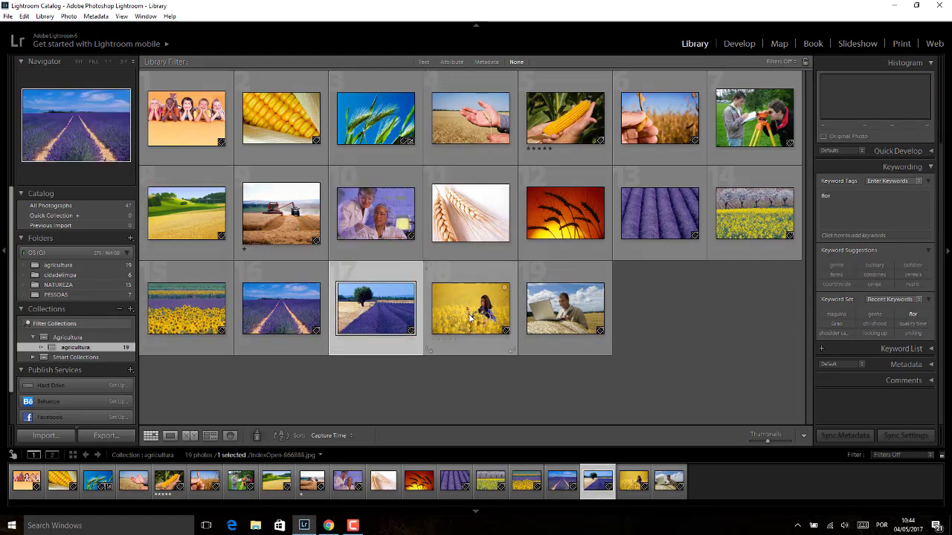
click(470, 317)
click(565, 309)
click(757, 222)
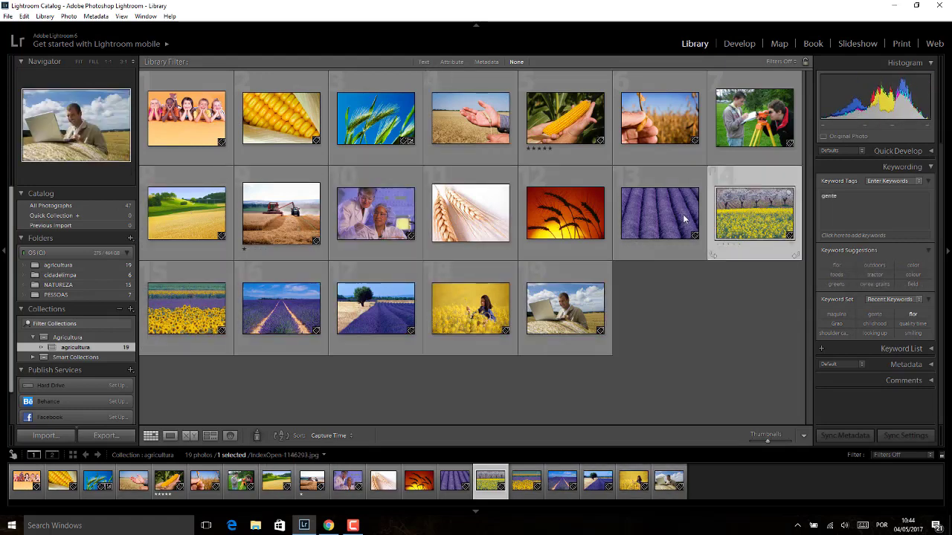
click(683, 218)
click(566, 215)
click(471, 216)
click(338, 219)
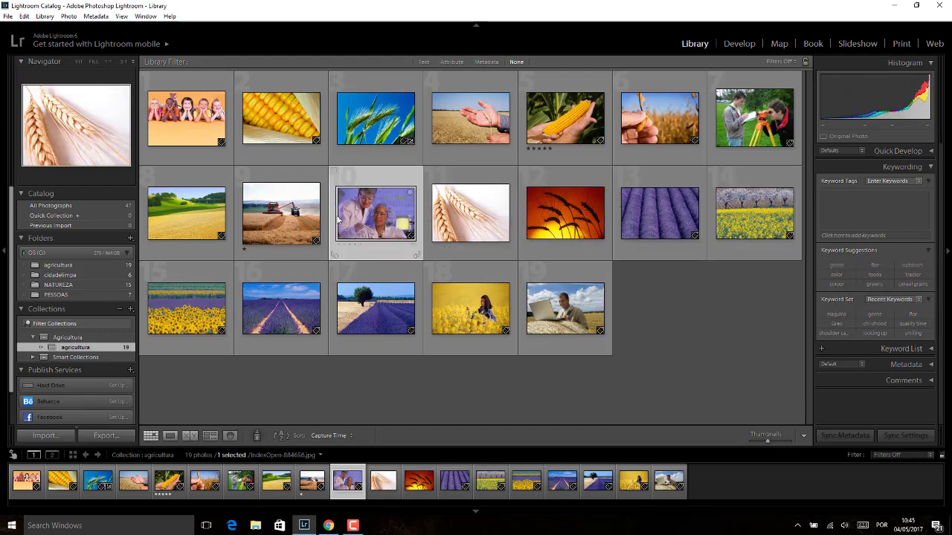
click(283, 216)
click(193, 216)
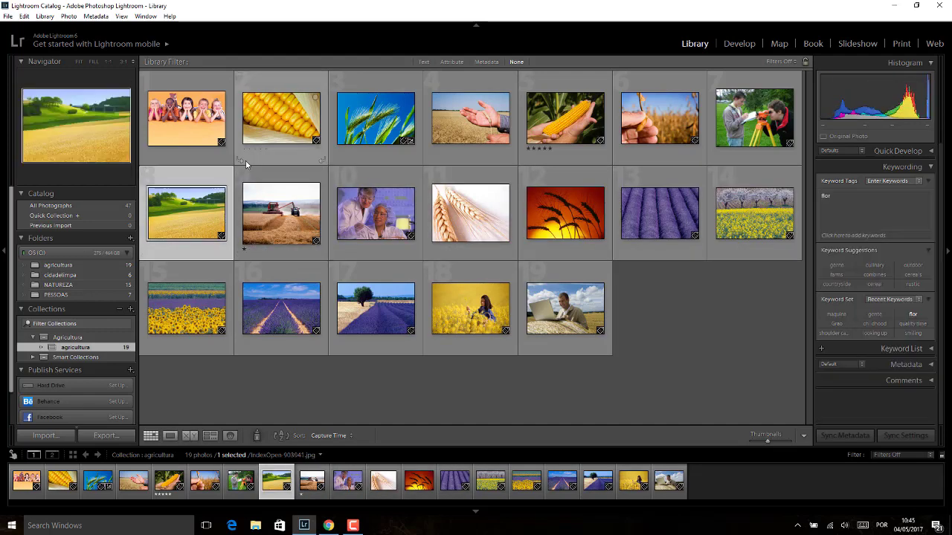
click(197, 116)
key(Right)
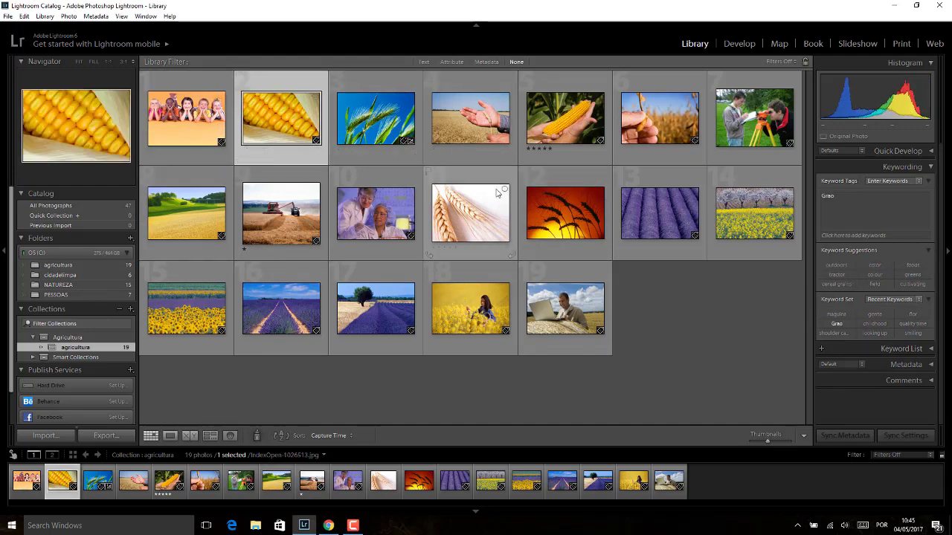
click(683, 314)
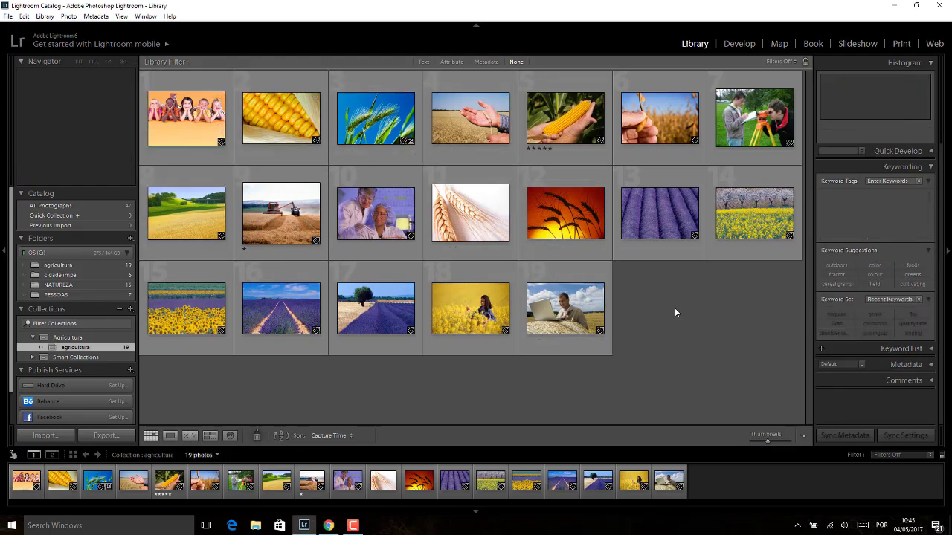
key(ctrl+z)
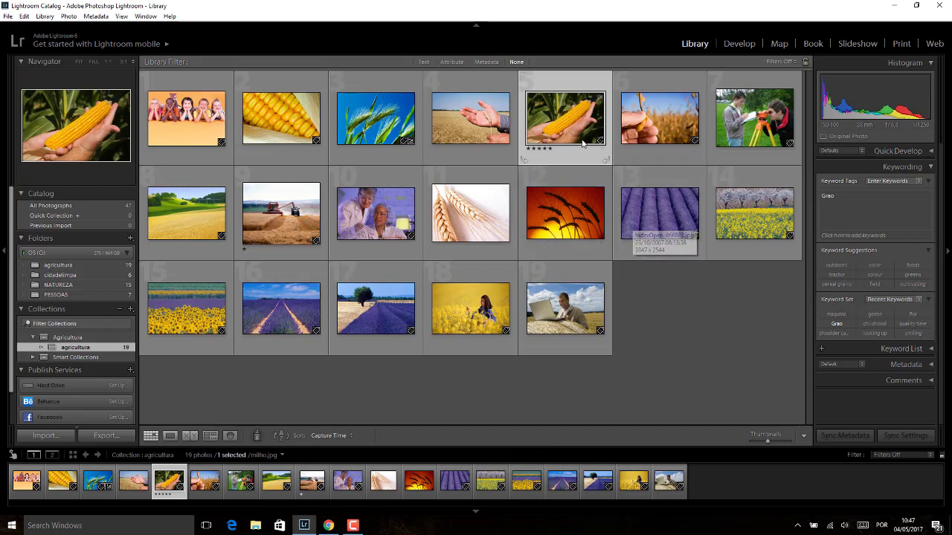
click(641, 123)
key(ctrl+z)
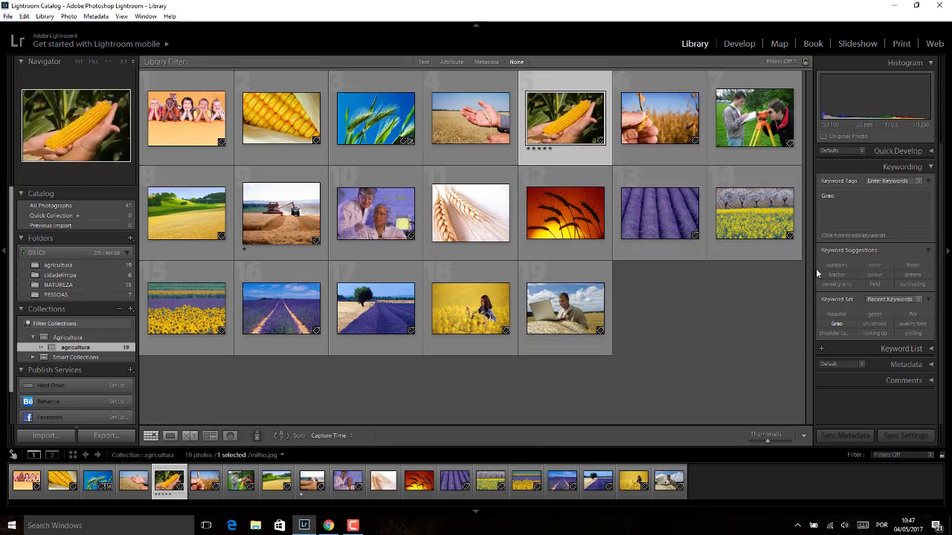
click(655, 123)
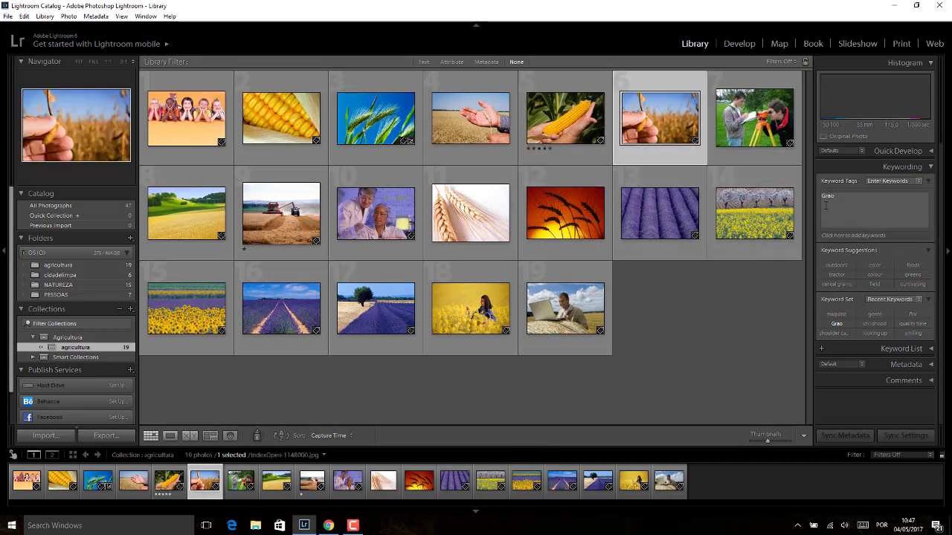
click(778, 213)
click(669, 209)
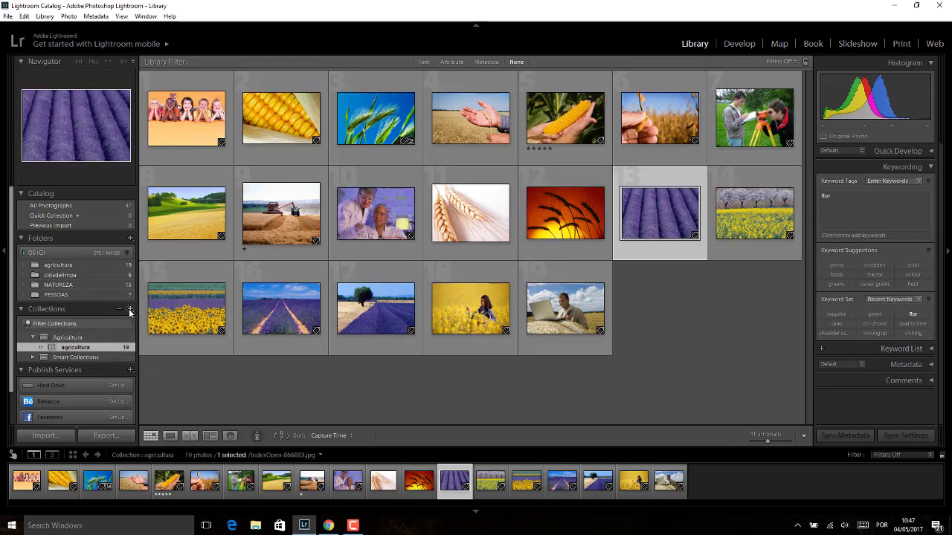
- Add a smart collection flor in Agricultura with the rule Keywords contains flor
click(130, 312)
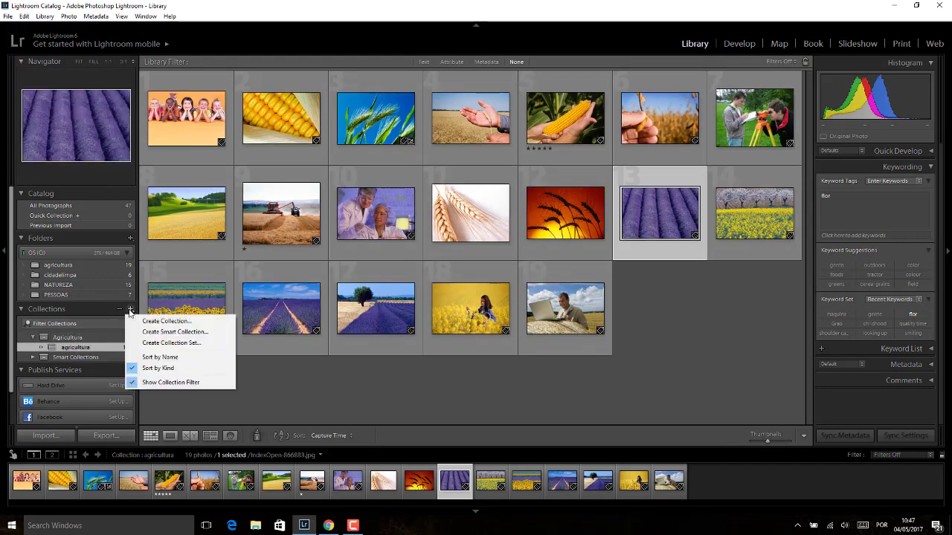
click(179, 334)
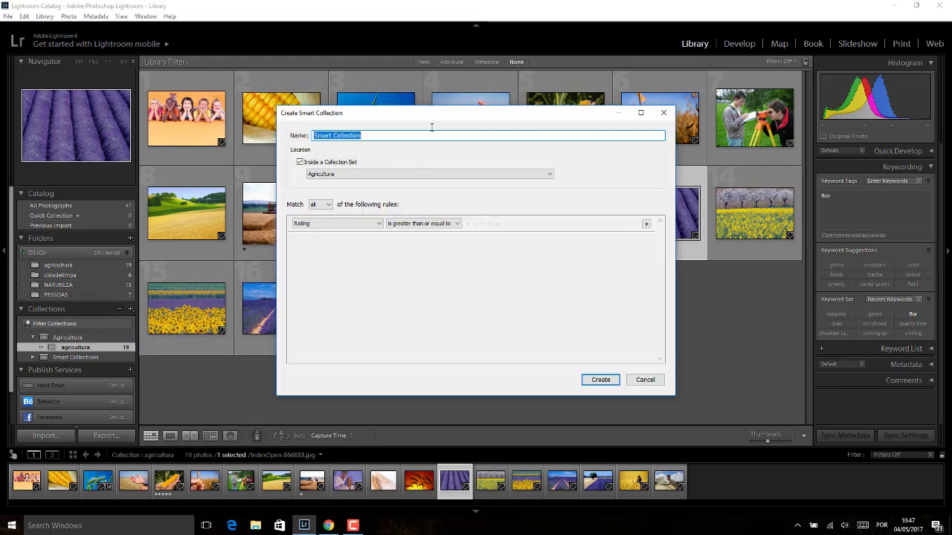
drag(439, 119, 351, 231)
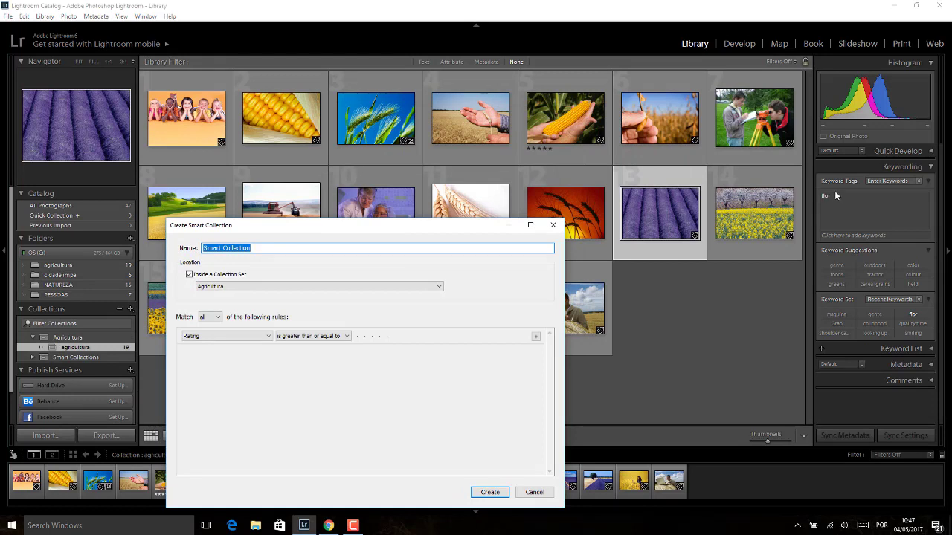
text(flor)
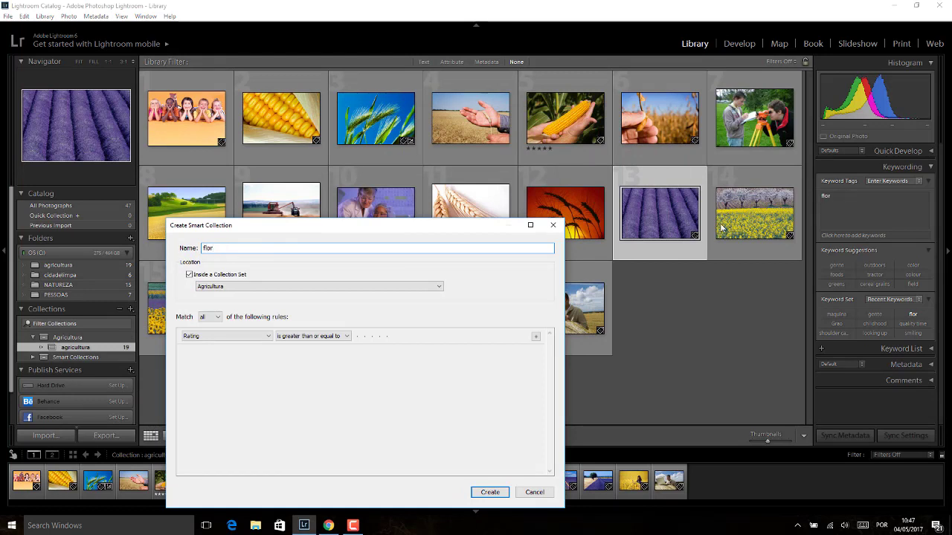
click(254, 336)
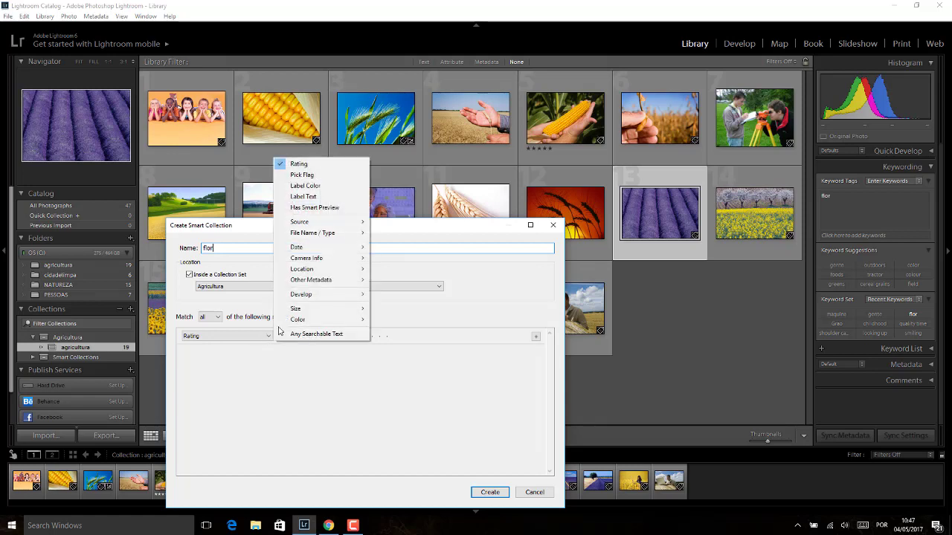
mouse_move(312, 280)
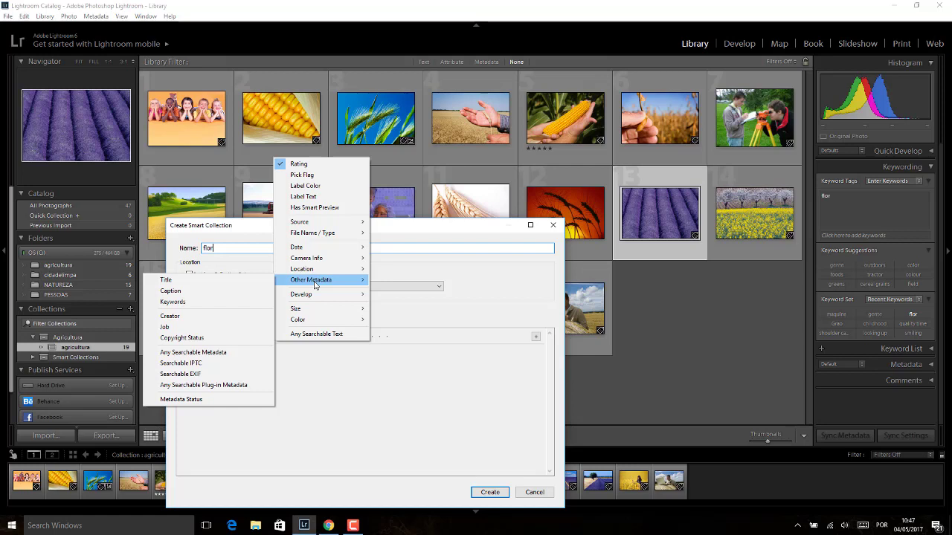
click(198, 301)
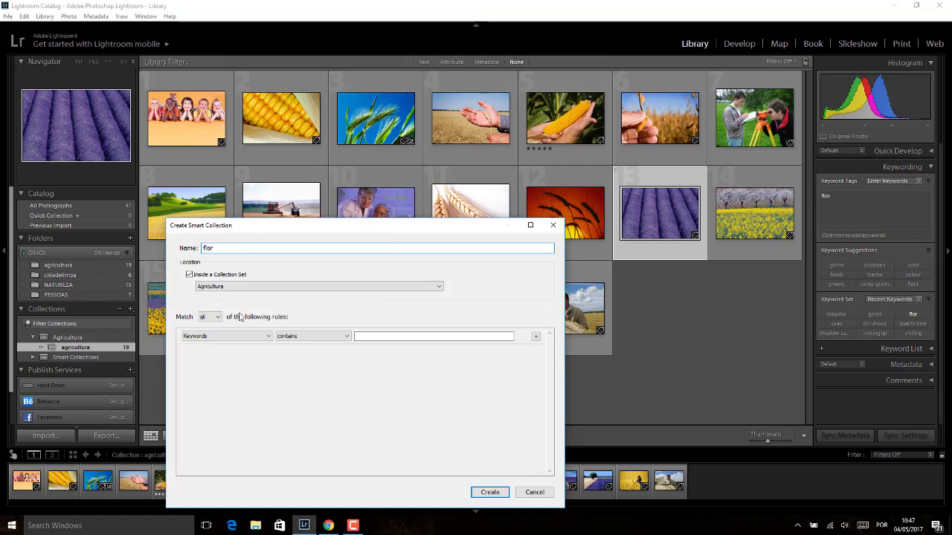
click(380, 337)
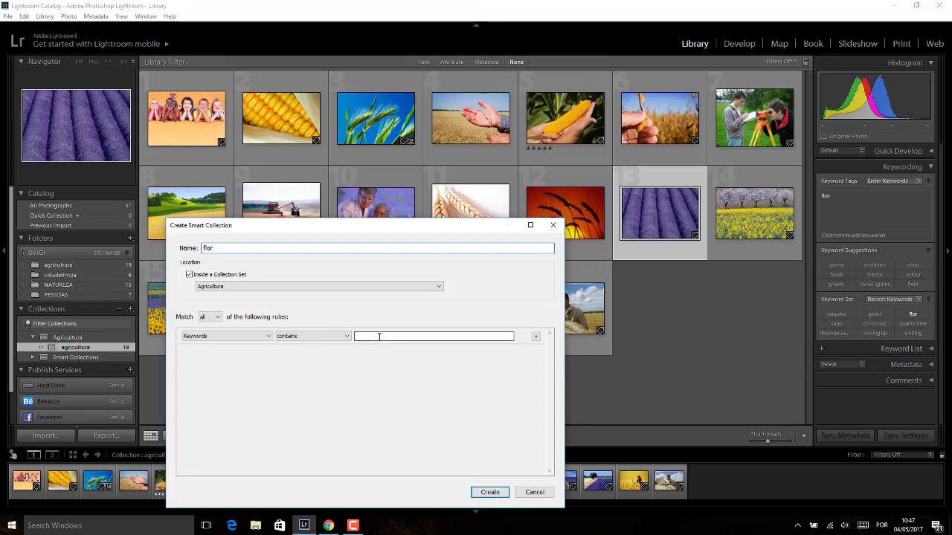
click(379, 337)
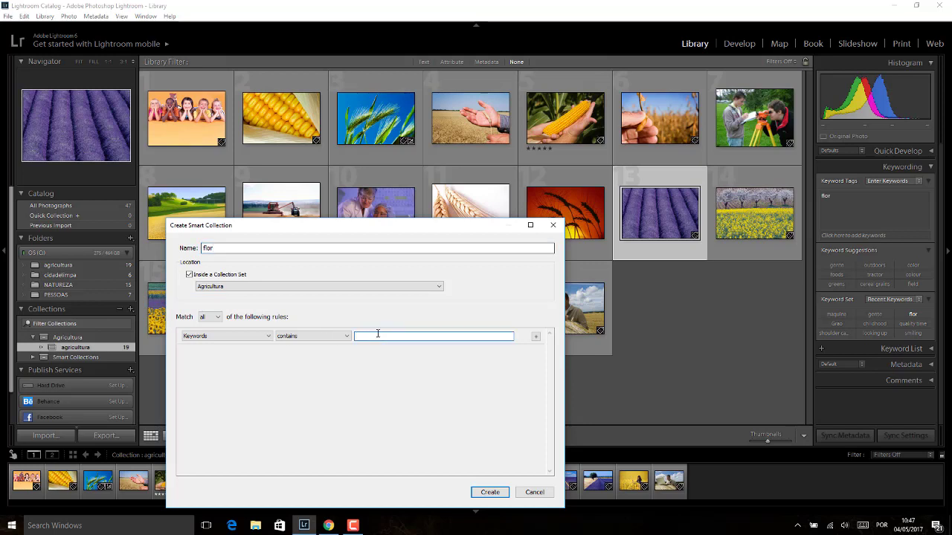
text(flor)
click(490, 492)
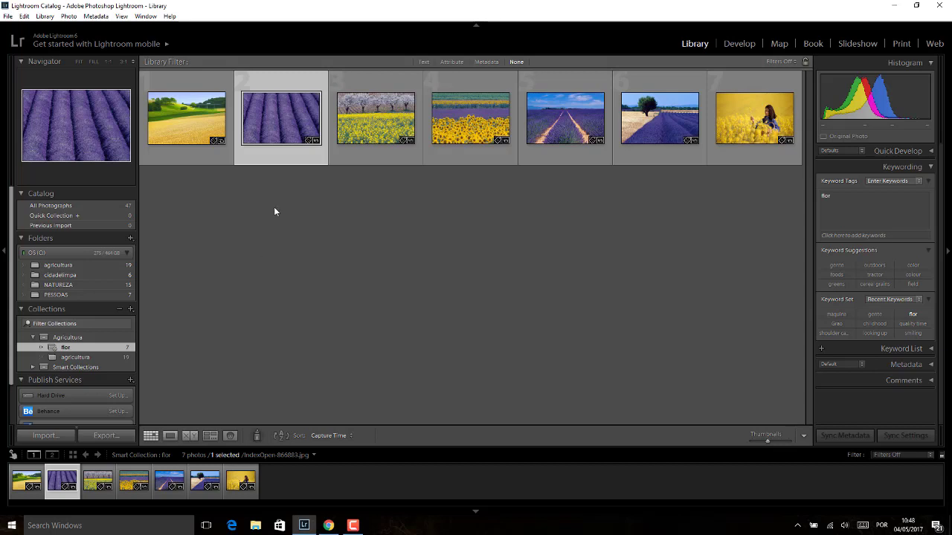
- Check the flor collection's seven photos and select the Agricultura collection set
click(72, 339)
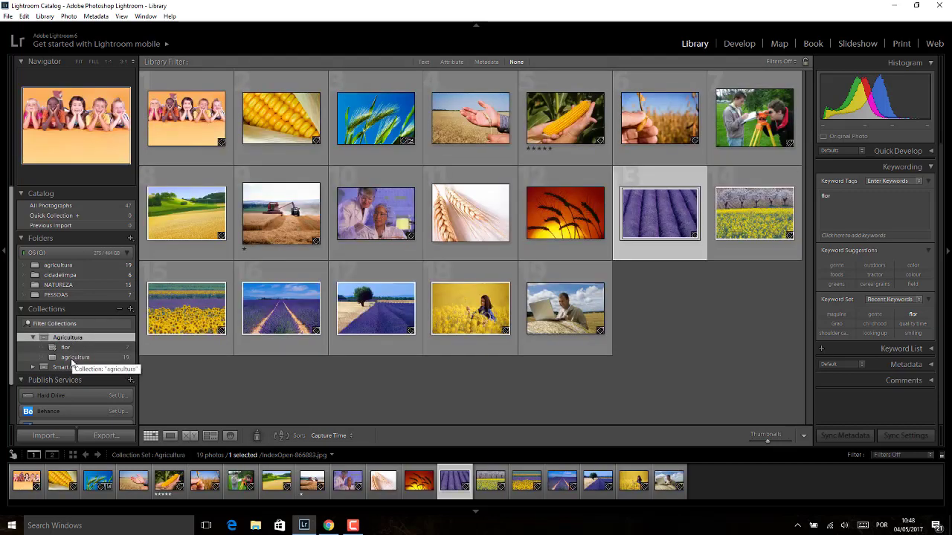
click(64, 348)
drag(62, 349, 67, 338)
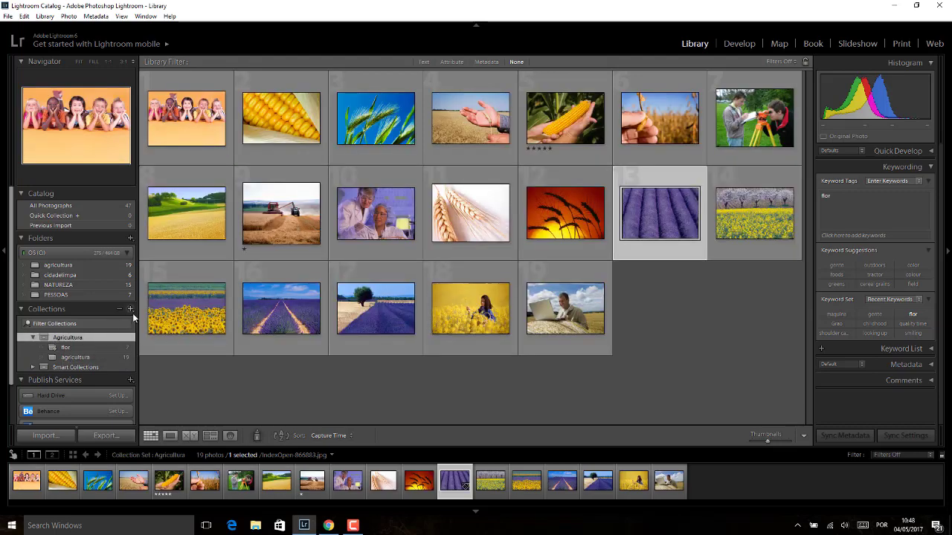
- Add a smart collection grao in Agricultura with the rule Keywords contains grao
click(130, 310)
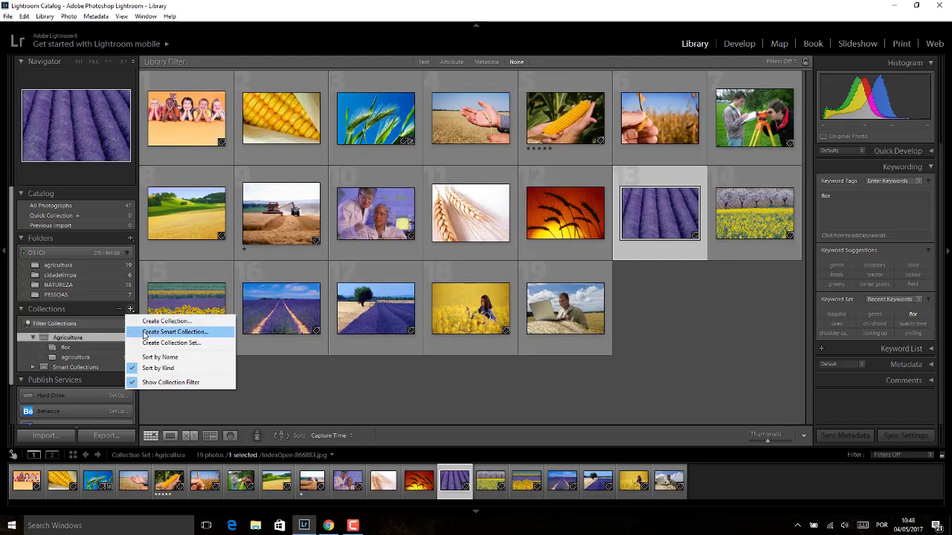
click(144, 333)
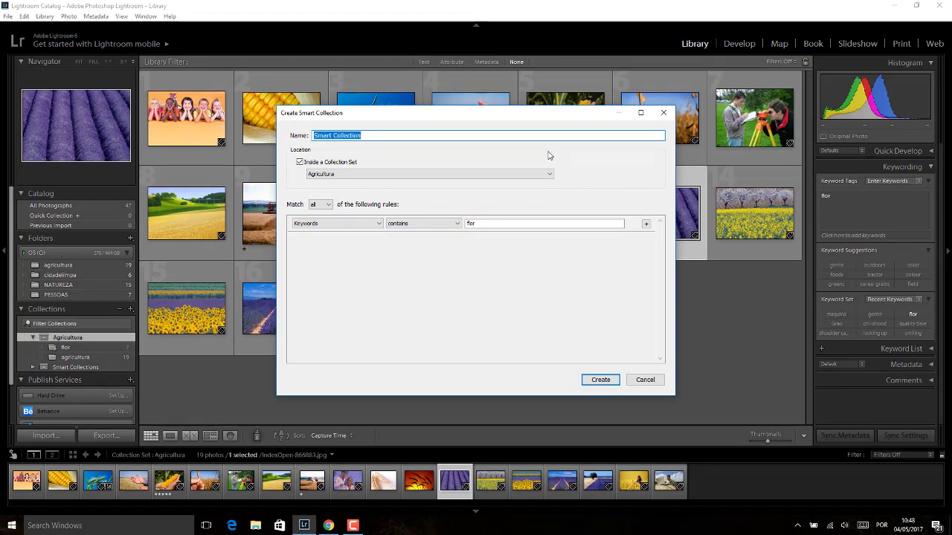
text(grao)
click(375, 227)
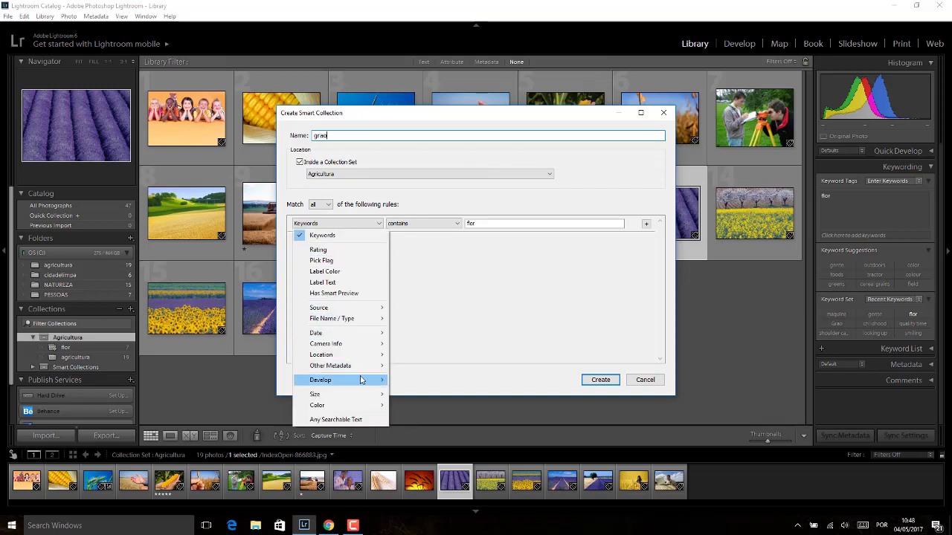
mouse_move(340, 366)
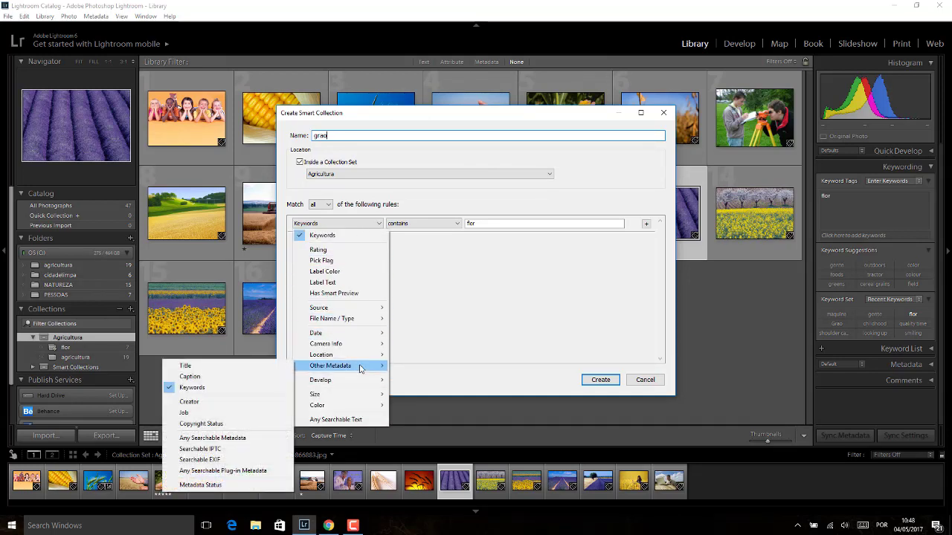
click(222, 389)
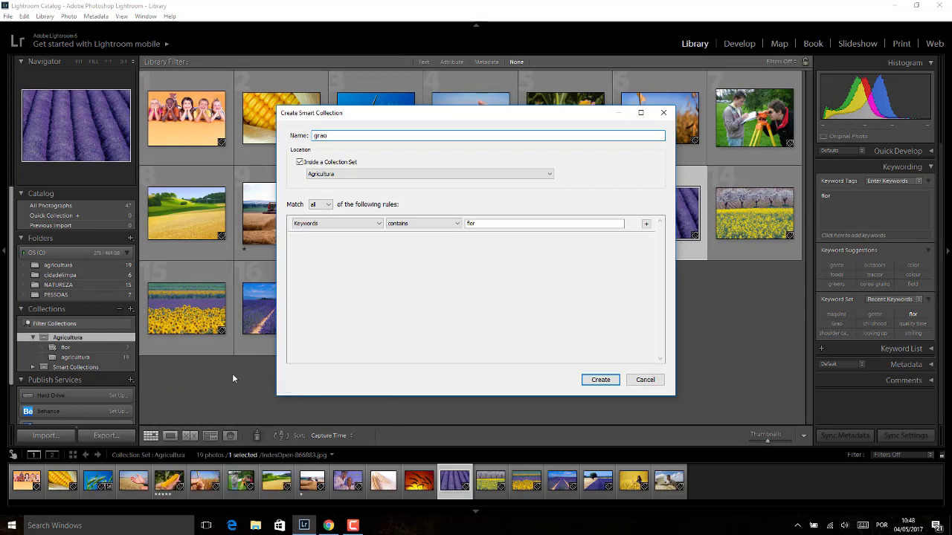
click(505, 223)
text(grao)
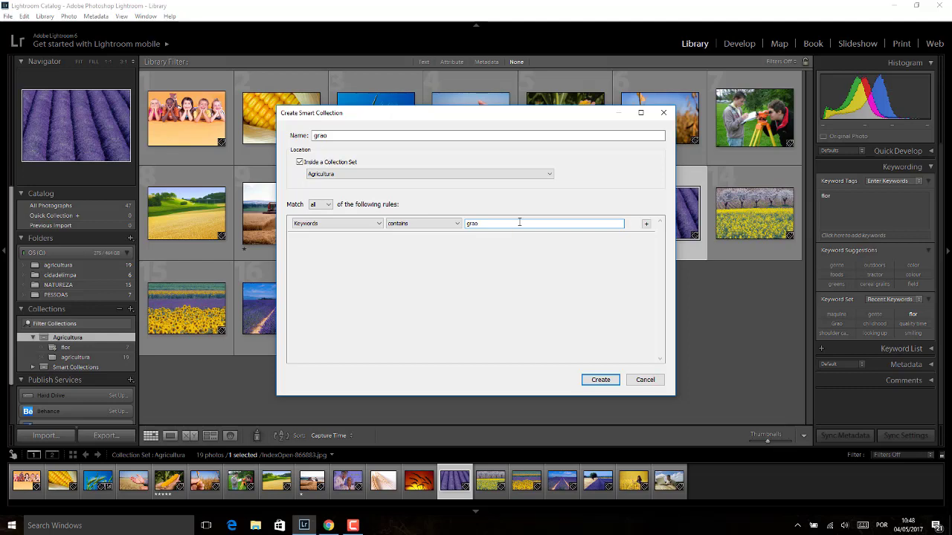
click(604, 380)
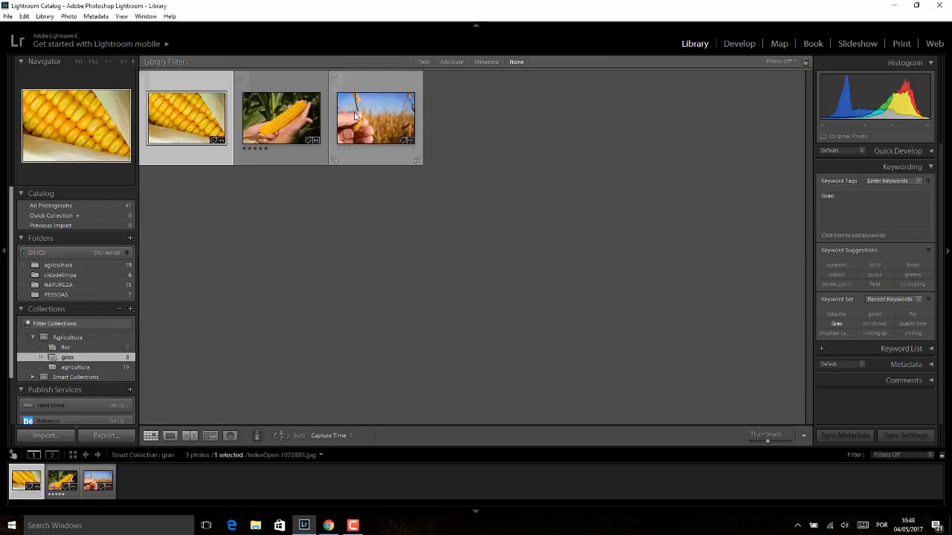
- Review the flor and grao collections, then return to the whole Agricultura set
click(82, 347)
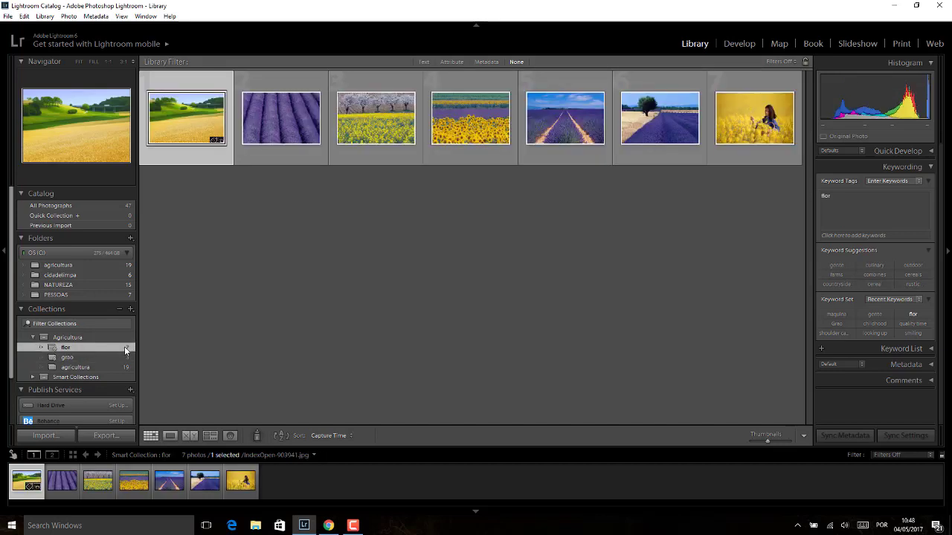
click(124, 358)
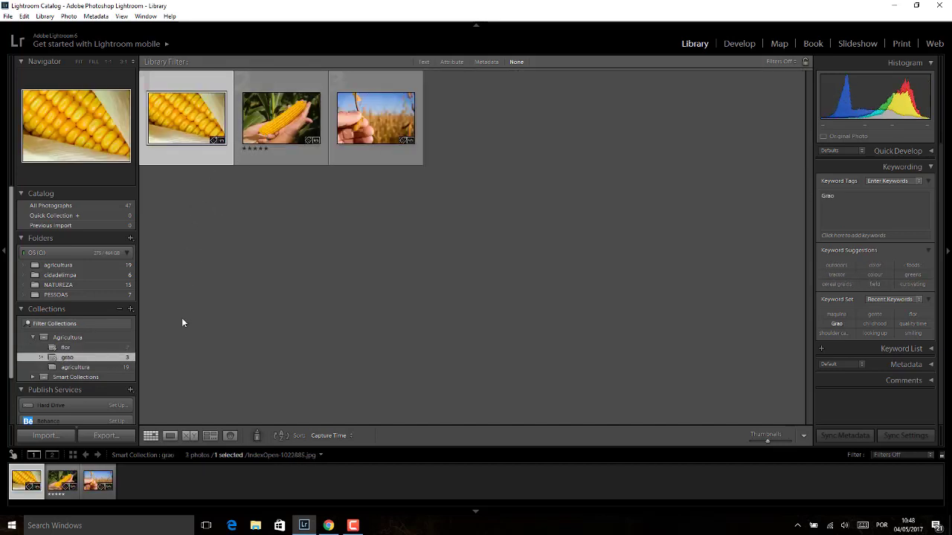
click(65, 338)
- Create a smart collection named maquina with the rule Keywords contains maquina
click(131, 310)
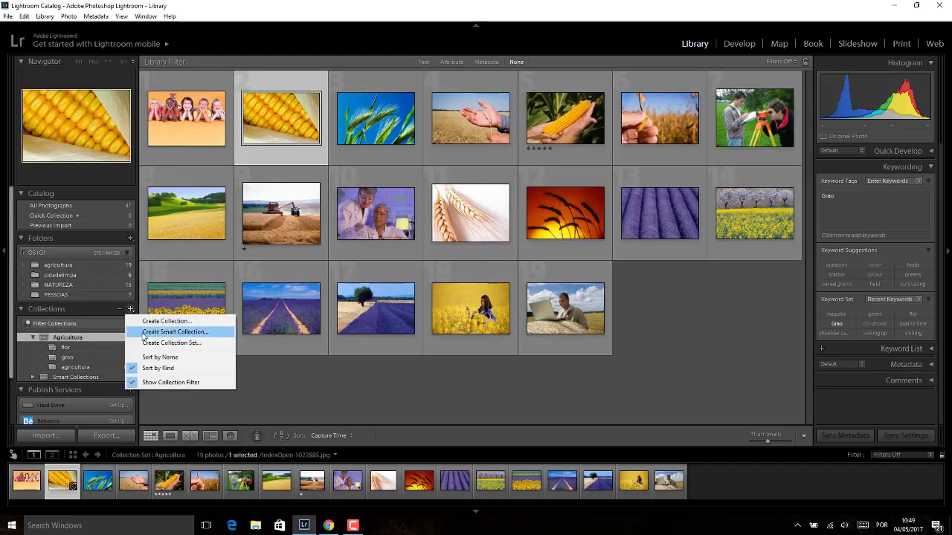
click(144, 335)
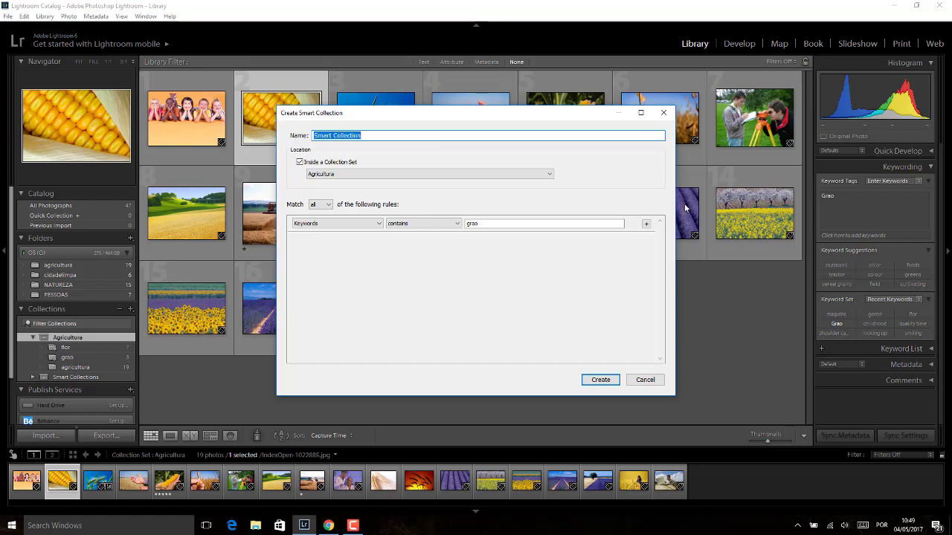
text(maqui)
text(na)
click(470, 223)
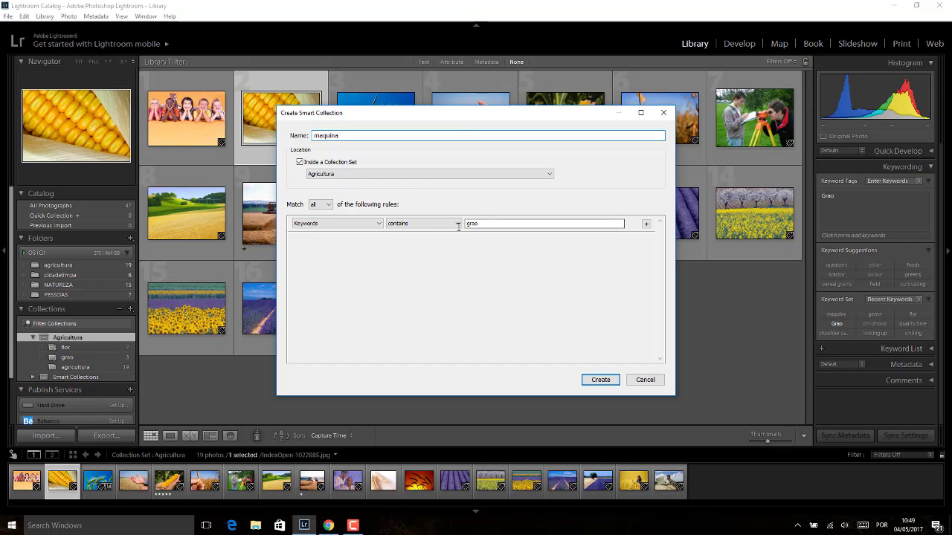
double_click(497, 223)
text(maqui)
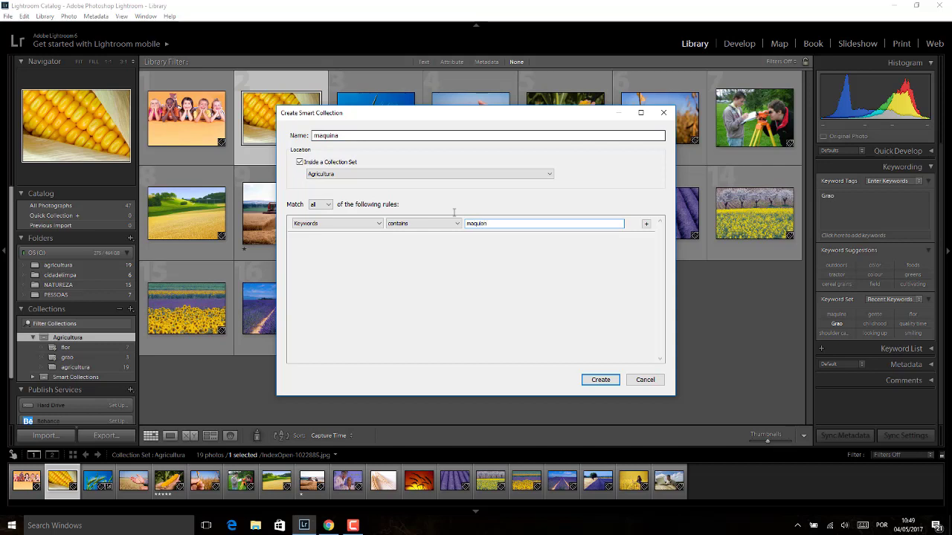
key(BackSpace)
text(n)
click(600, 379)
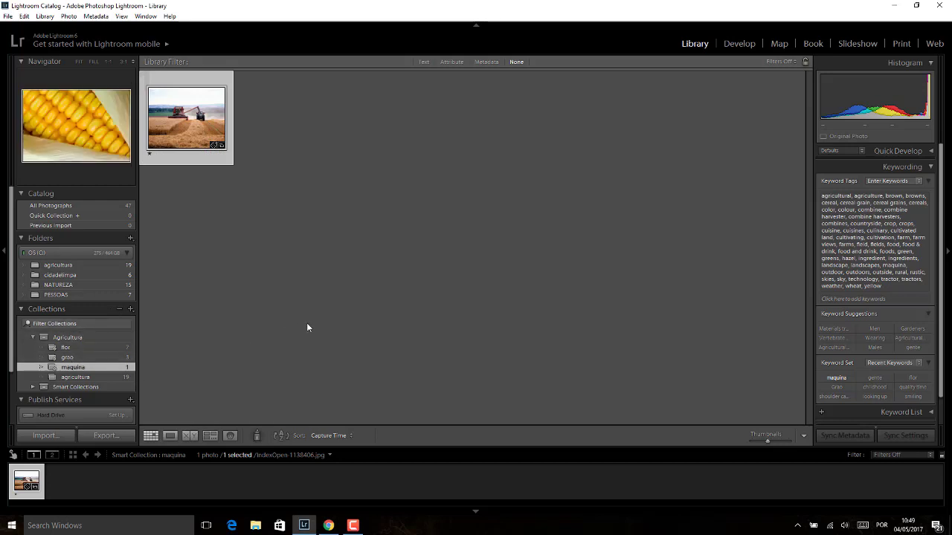
- Show the Agricultura set and check keywords on the yellow-field woman and flowering field photos
click(76, 337)
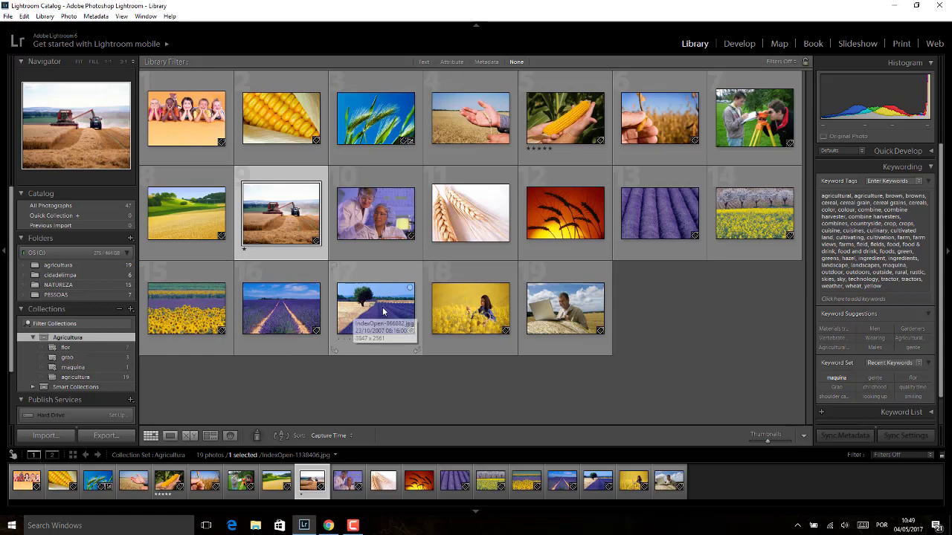
click(442, 312)
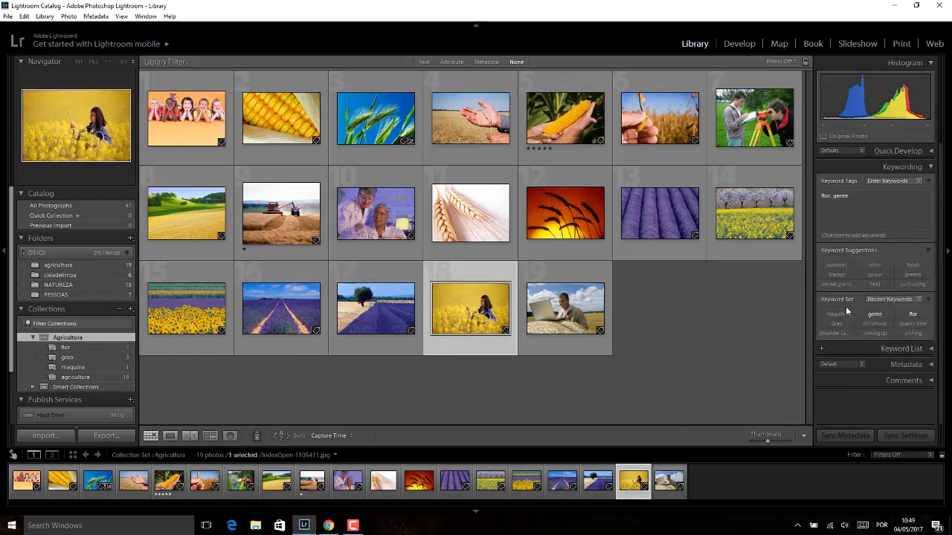
click(744, 213)
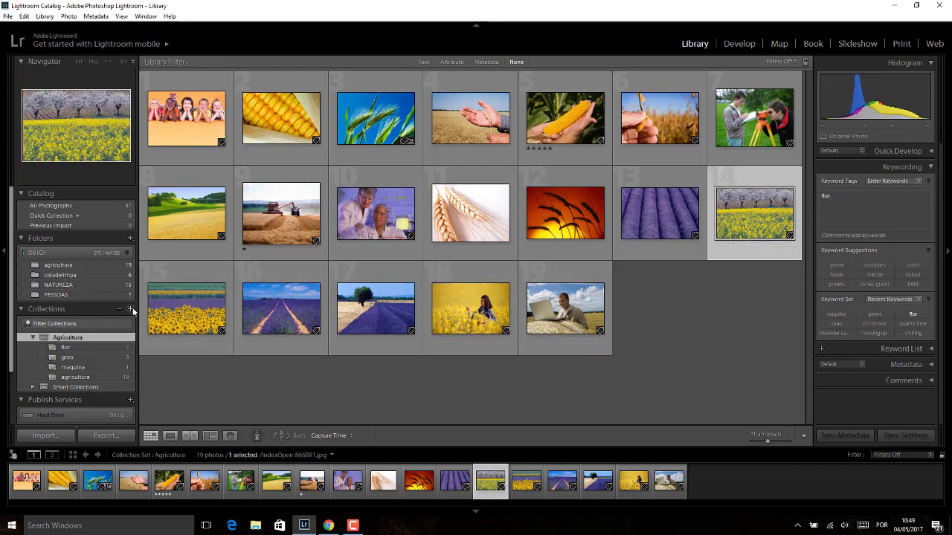
- Create a smart collection named Gente with the rule Keywords contains gente
click(130, 308)
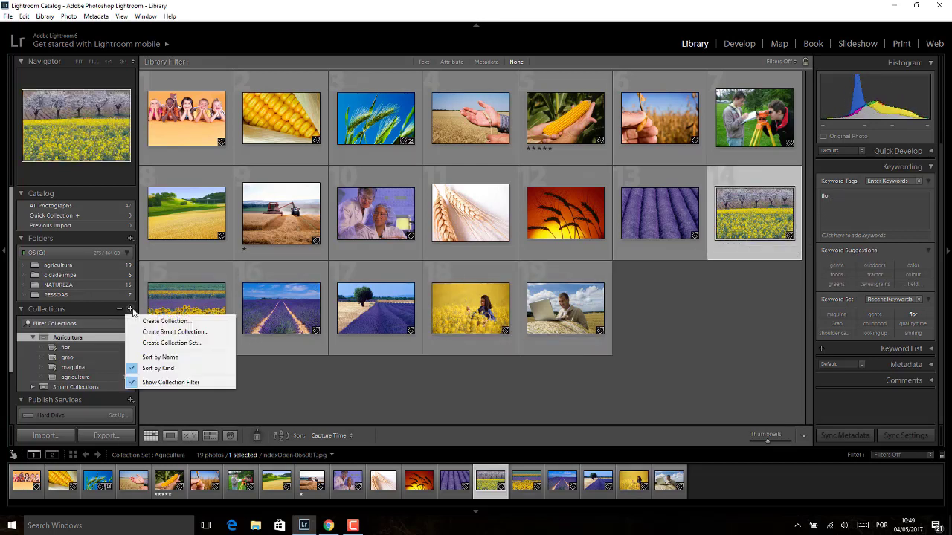
click(148, 332)
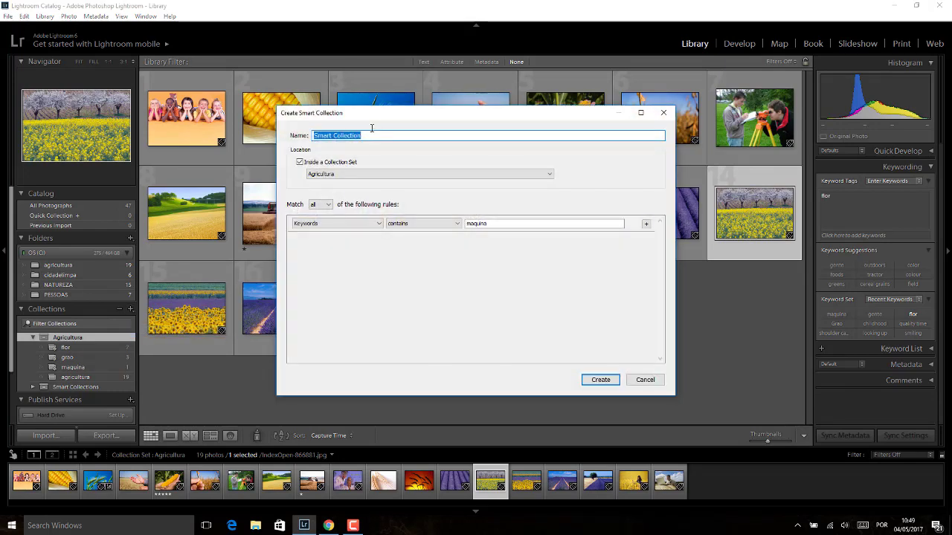
text(Pe)
text(o)
key(BackSpace)
key(BackSpace)
key(BackSpace)
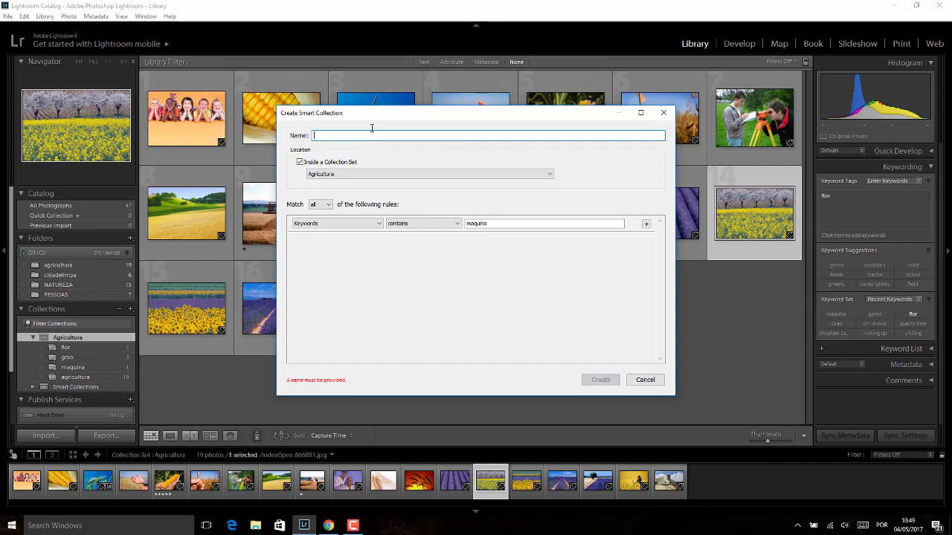
text(Ge)
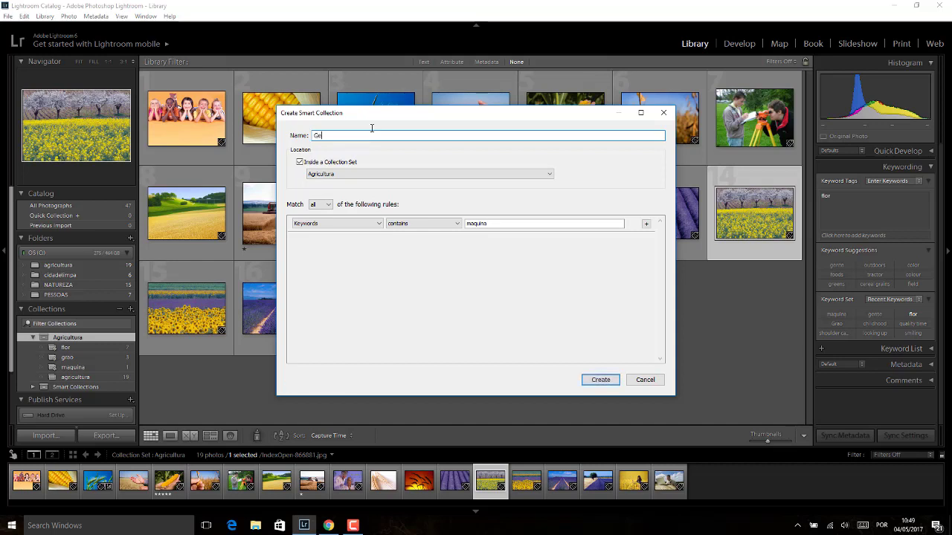
text(nte)
click(510, 223)
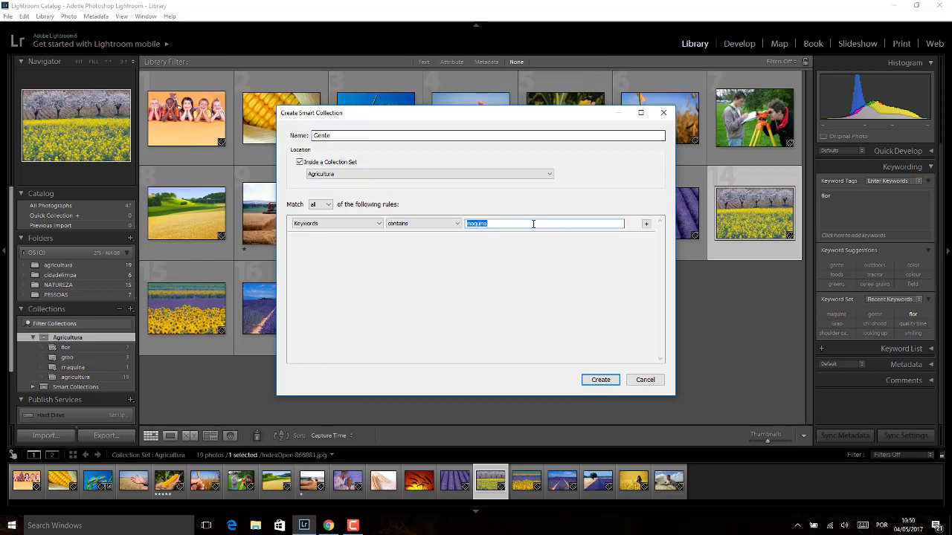
text(g)
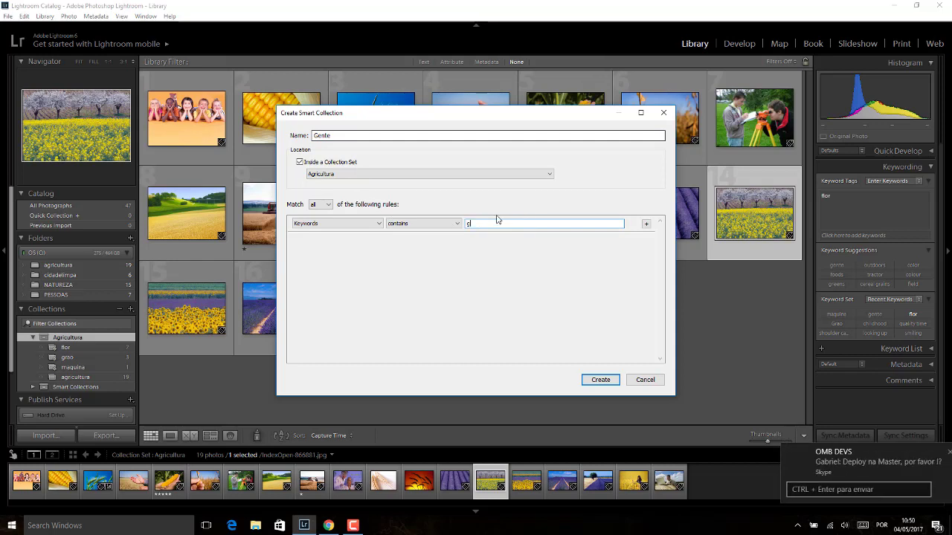
text(ente)
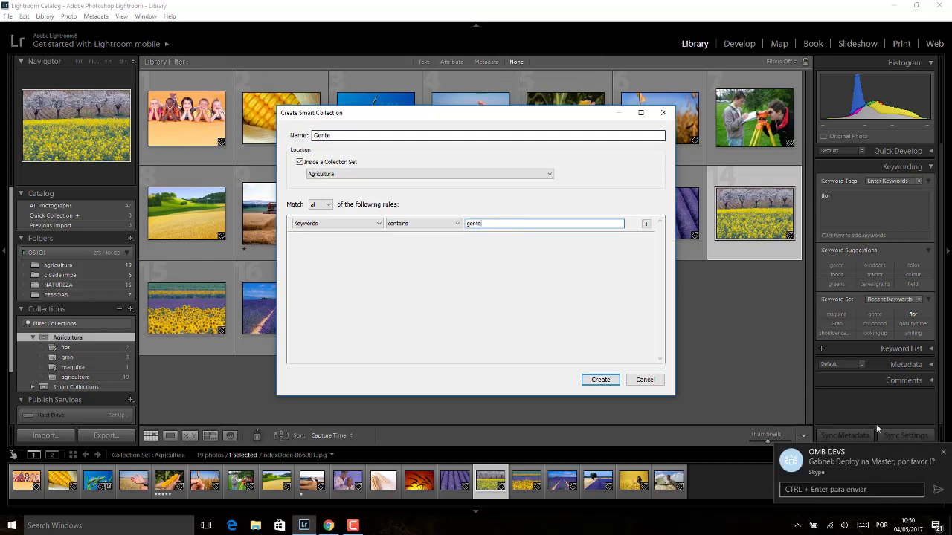
click(601, 381)
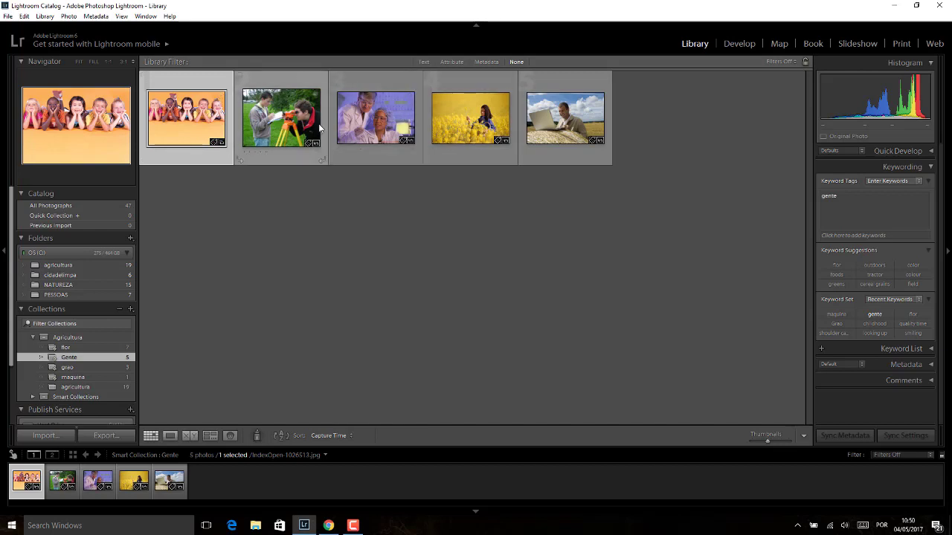
click(283, 237)
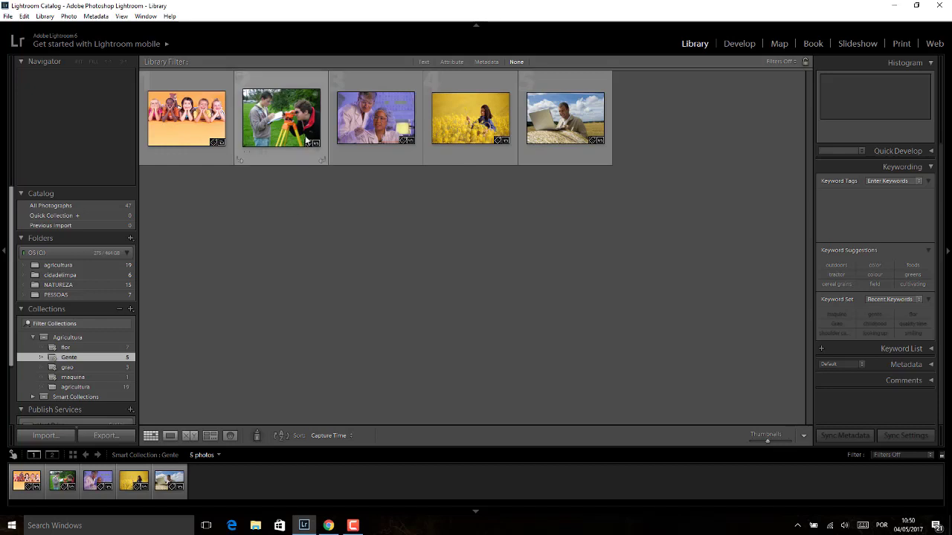
click(281, 118)
click(375, 118)
click(565, 117)
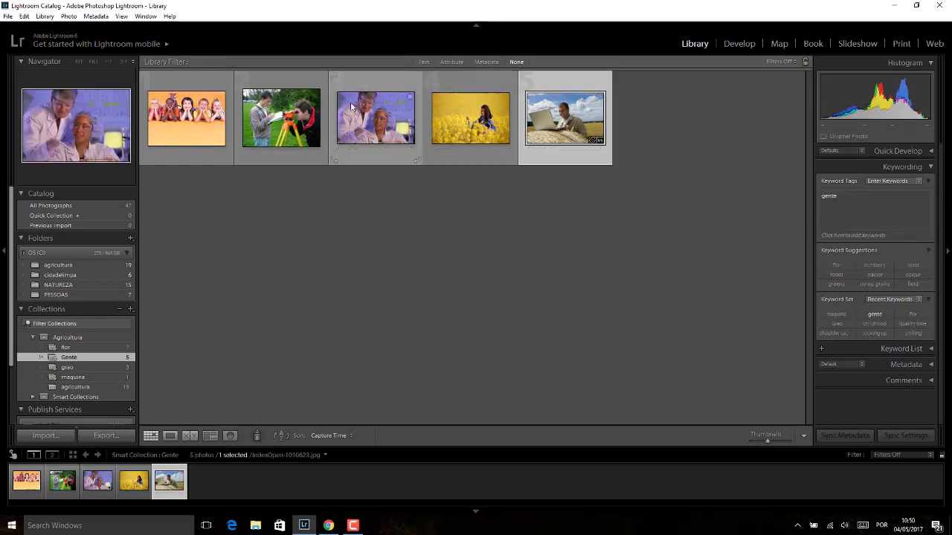
click(186, 117)
key(Right)
key(Right)
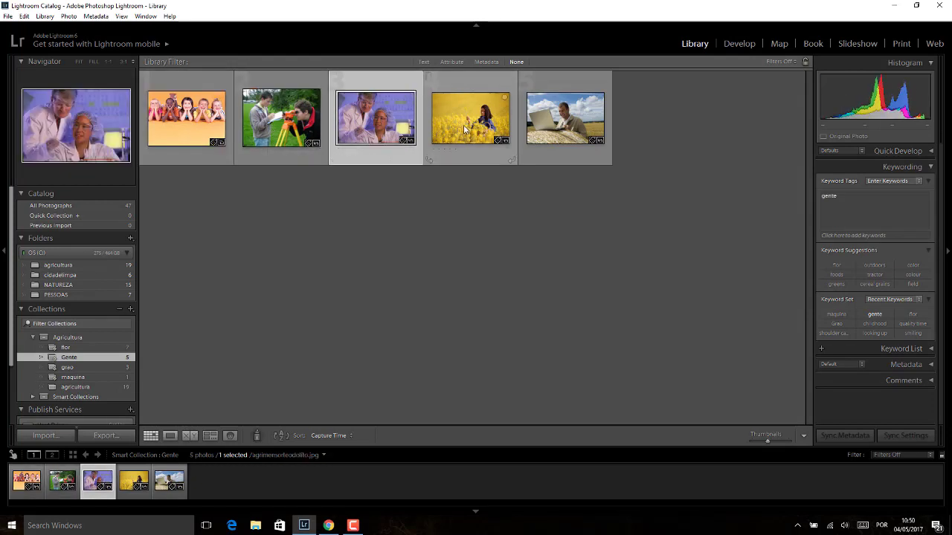
key(Right)
key(Right)
key(ctrl+d)
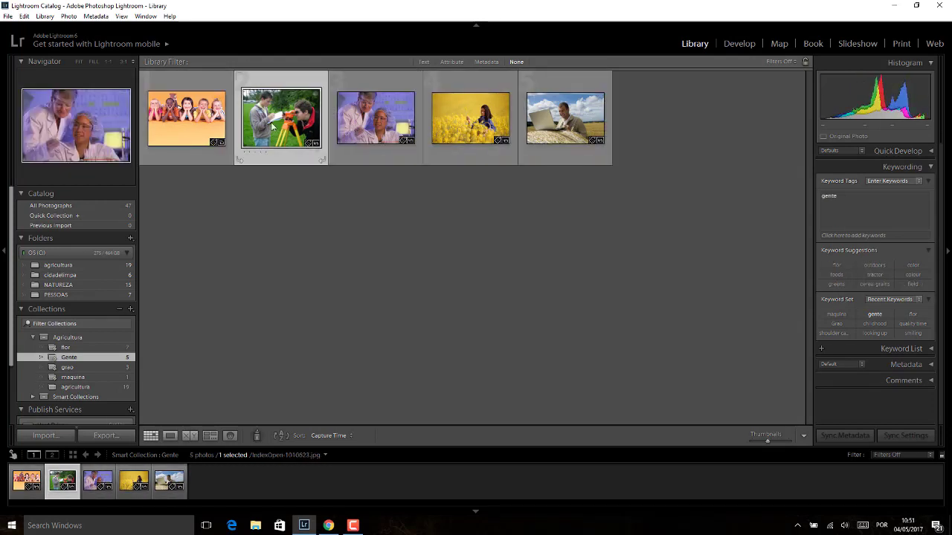
click(281, 119)
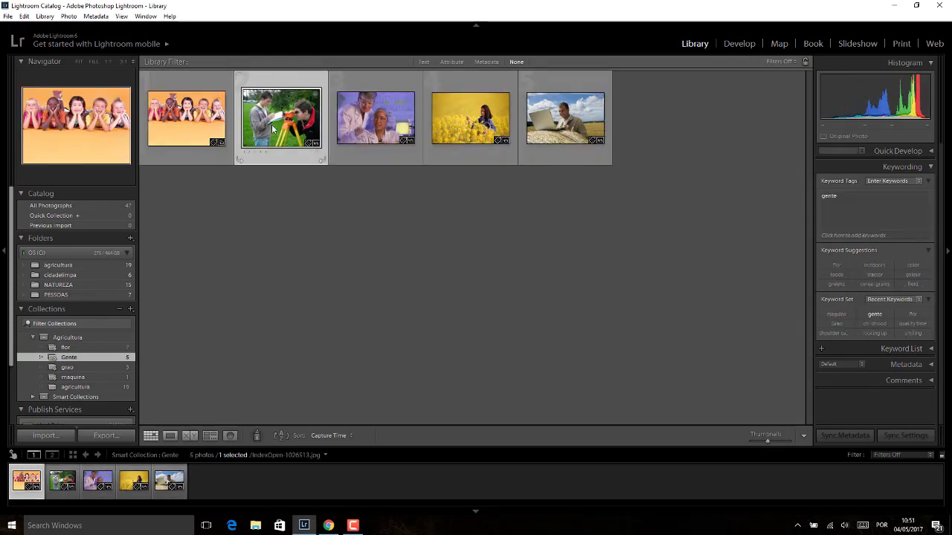
click(474, 123)
key(Right)
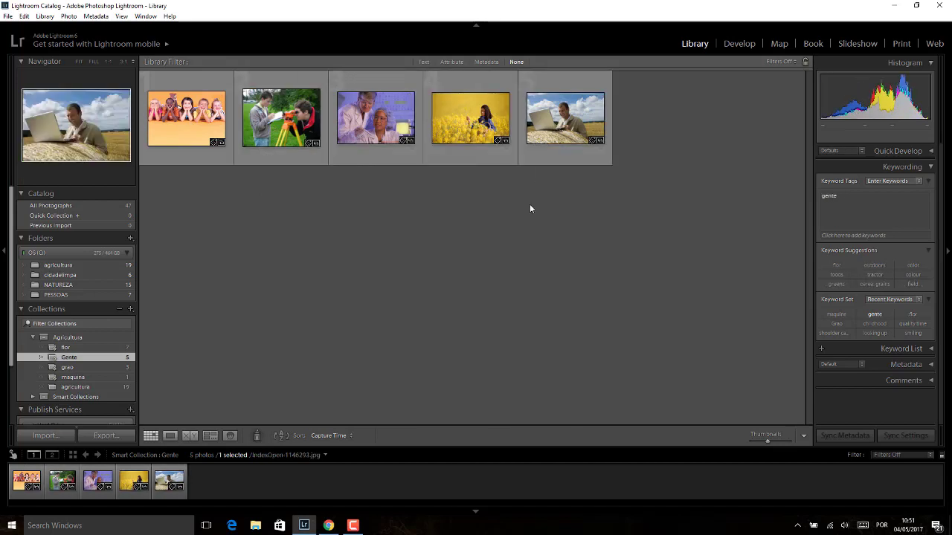
key(ctrl+d)
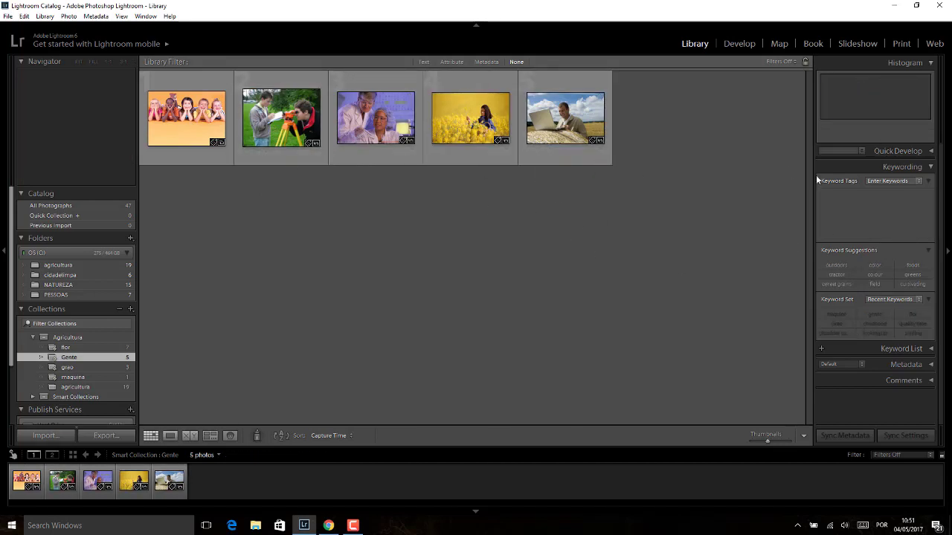